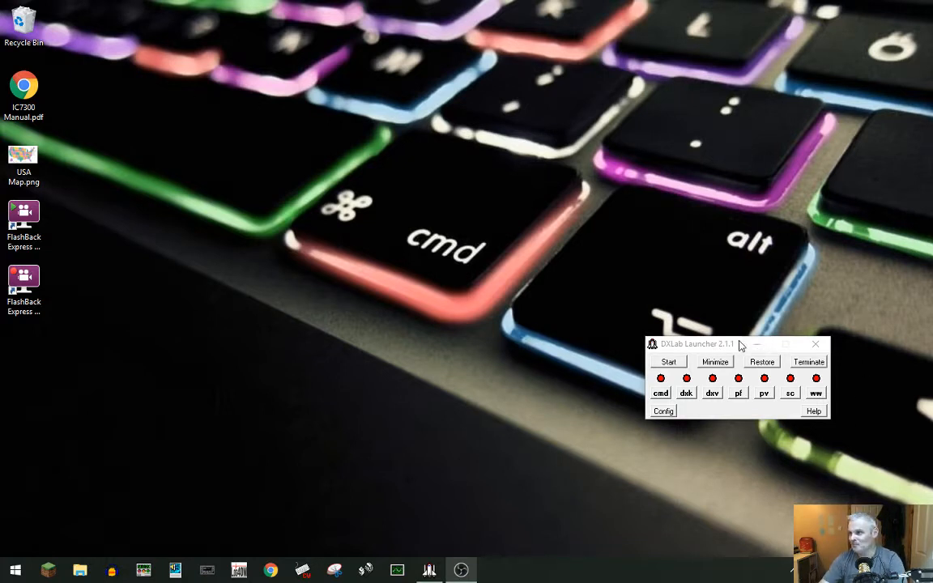
# - Open the DXLab Launcher configuration, examine its DXLab Apps settings with the launcher window moved clear, and close it
pyautogui.moveTo(740, 347); pyautogui.dragTo(618, 329)
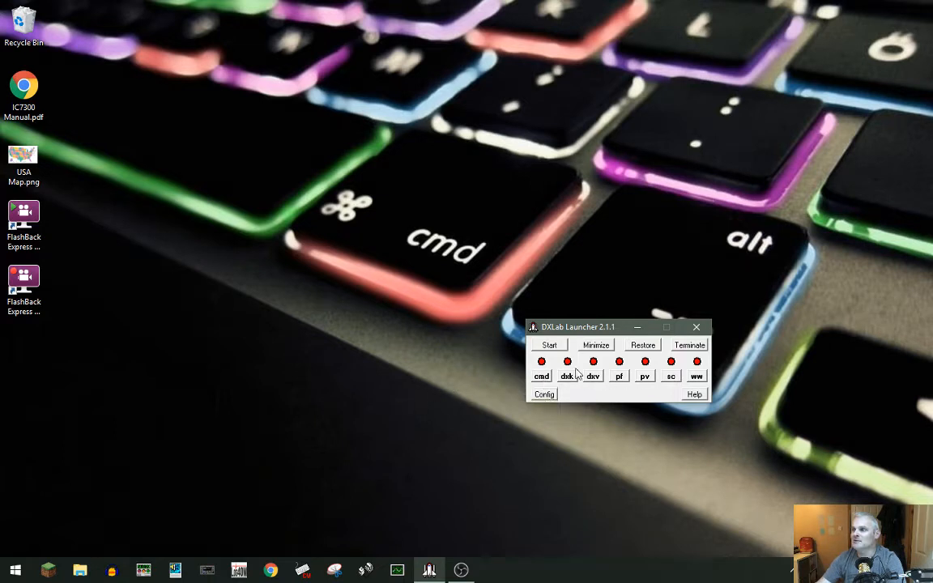
pyautogui.click(544, 396)
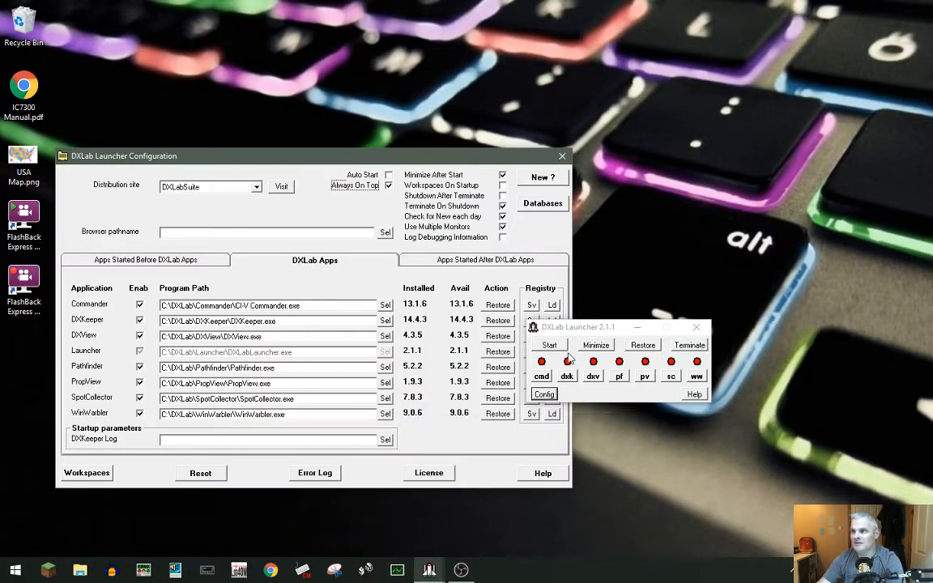
pyautogui.click(630, 327)
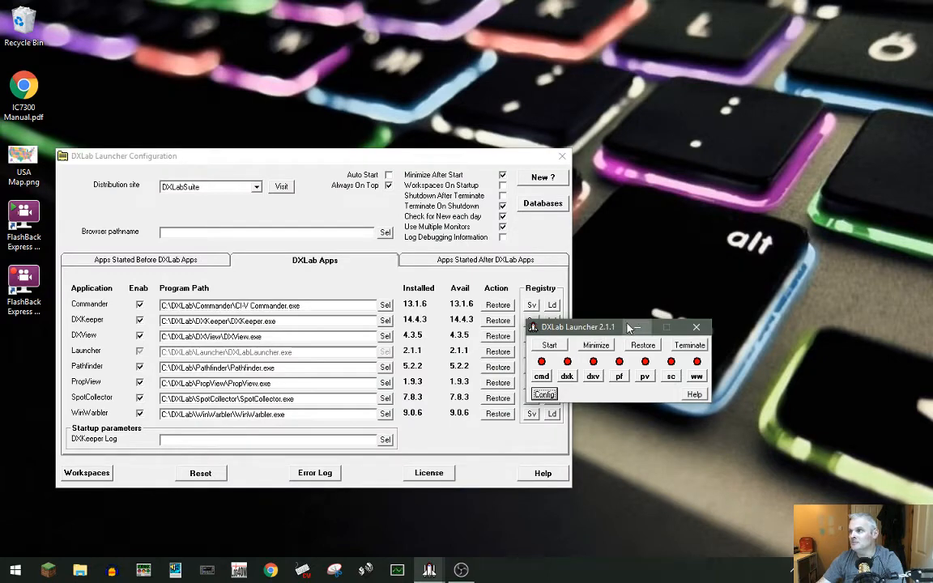
pyautogui.moveTo(630, 328); pyautogui.dragTo(808, 237)
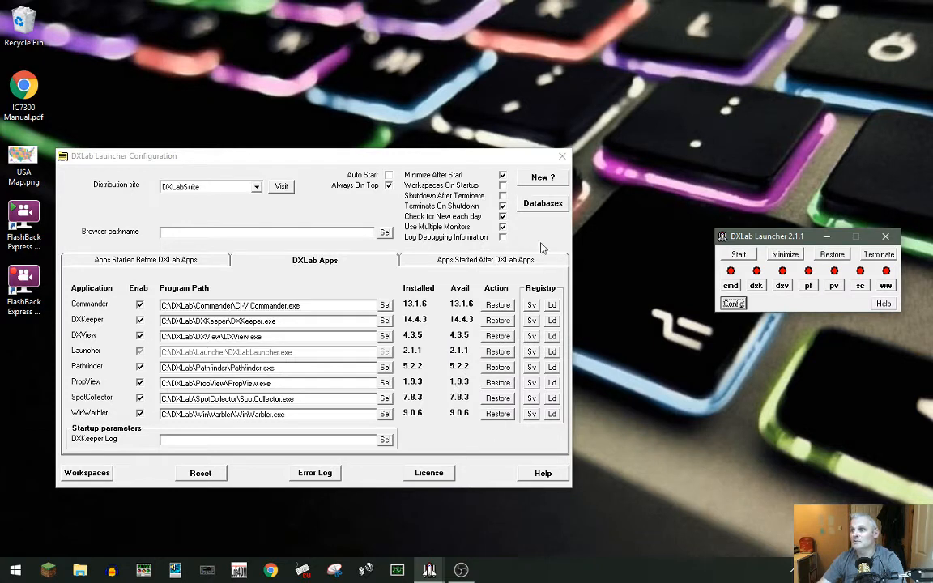
pyautogui.click(562, 157)
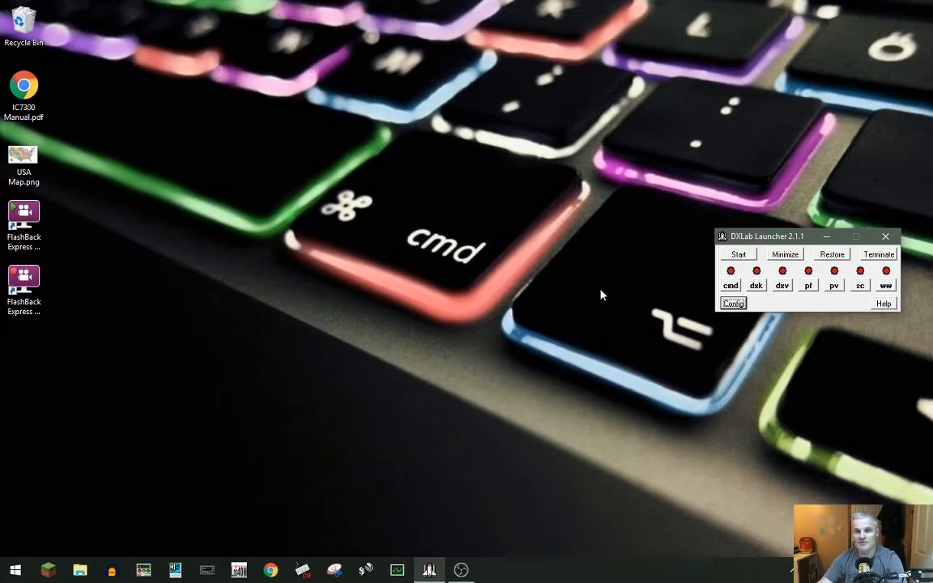
# - Start Commander from the DXLab Launcher and move the launcher window clear of the spectrum-waterfall display
pyautogui.click(731, 286)
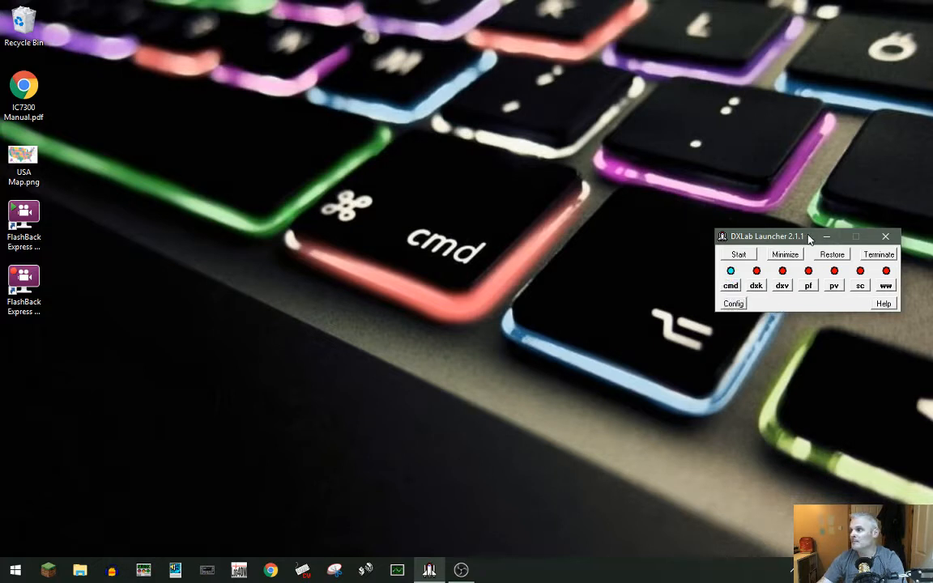
pyautogui.moveTo(809, 239); pyautogui.dragTo(593, 475)
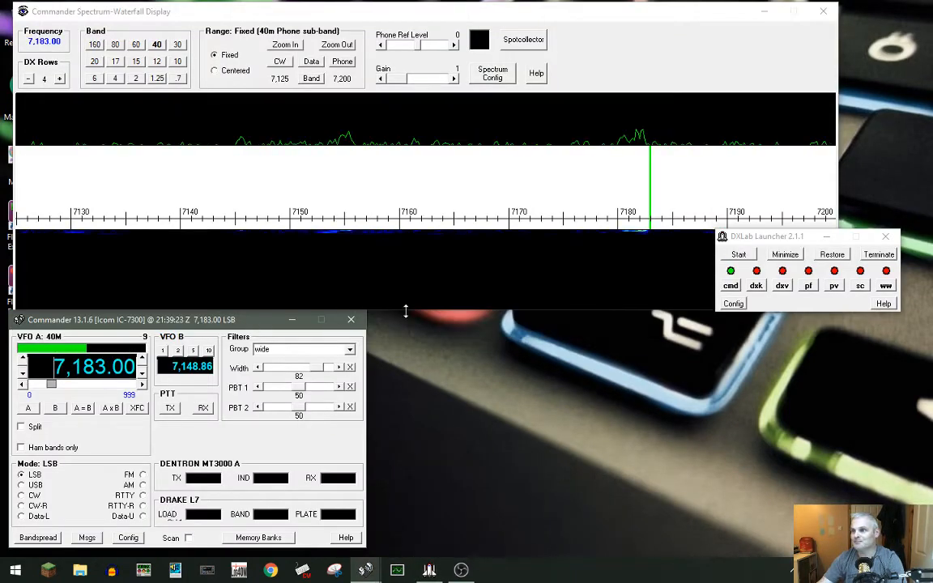
pyautogui.click(411, 311)
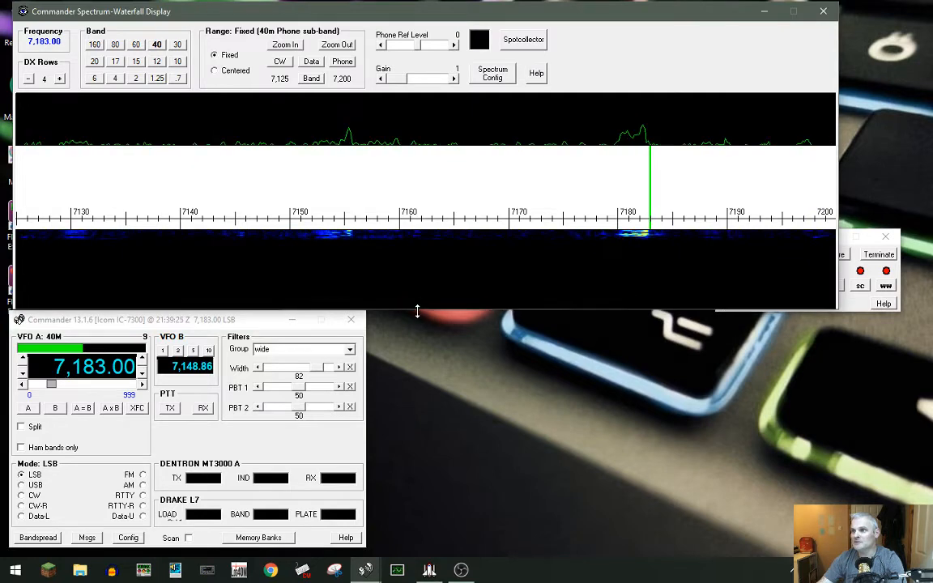
pyautogui.click(849, 280)
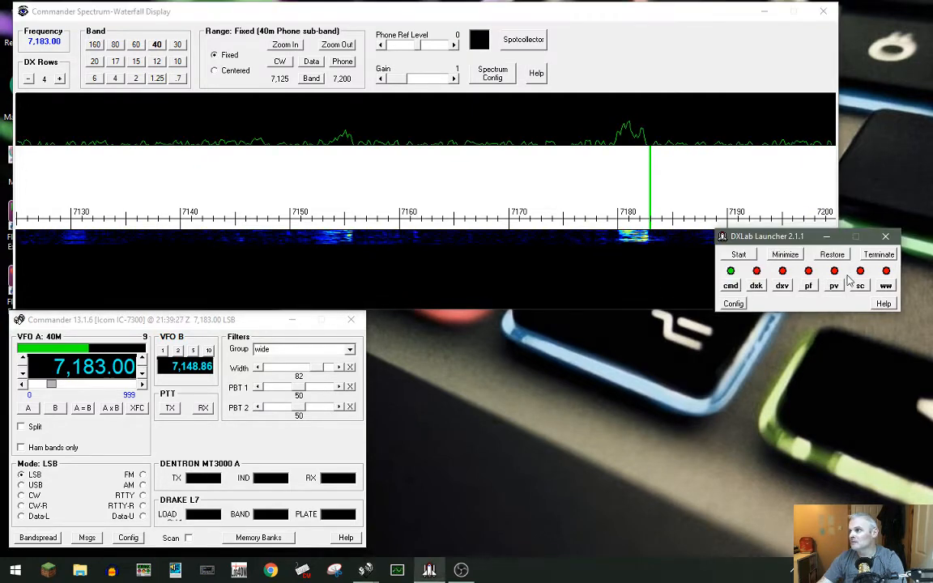
pyautogui.moveTo(810, 237); pyautogui.dragTo(794, 453)
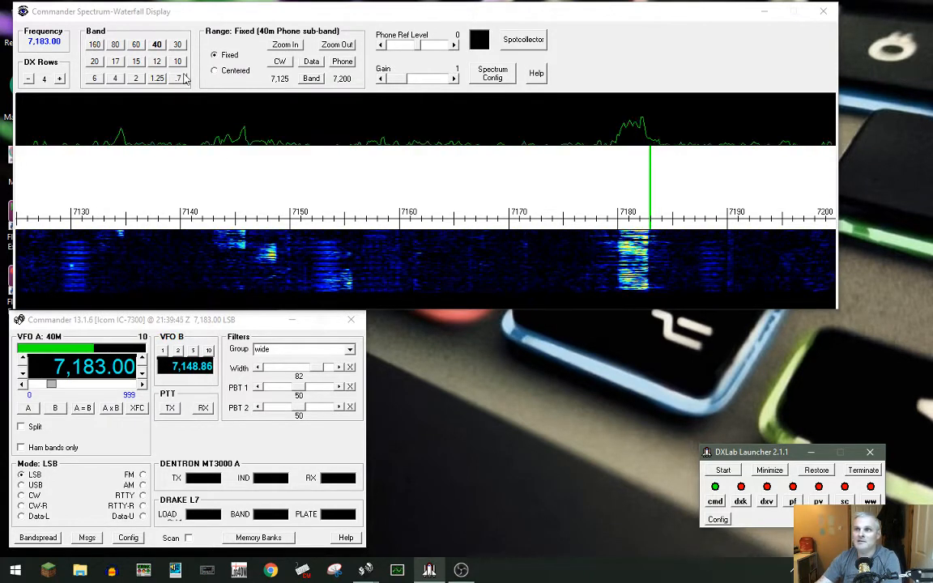
# - Switch the radio through the 60, 80 and 20 metre bands back to 40, and toggle the spectrum range to Centered and back to Fixed
pyautogui.click(128, 45)
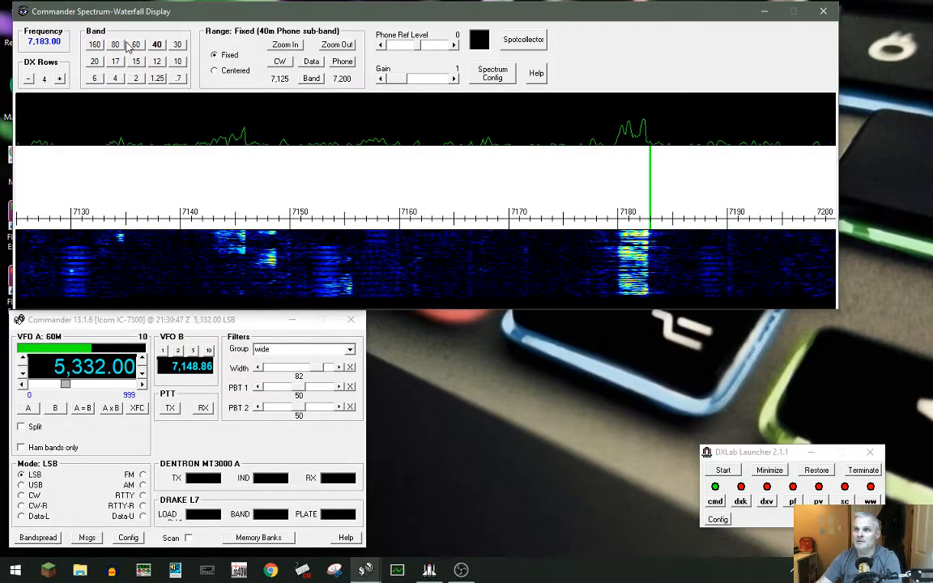
pyautogui.click(115, 46)
pyautogui.click(95, 64)
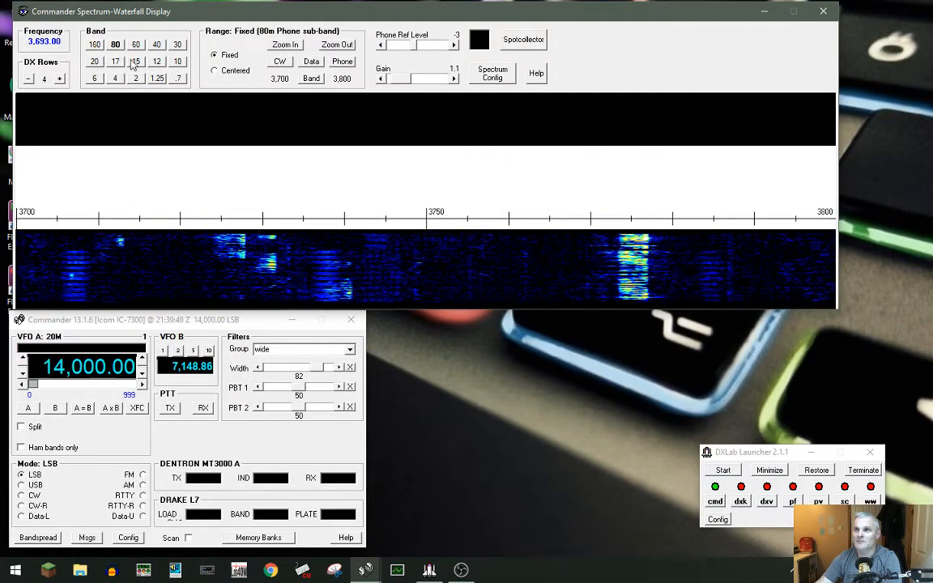
pyautogui.click(158, 46)
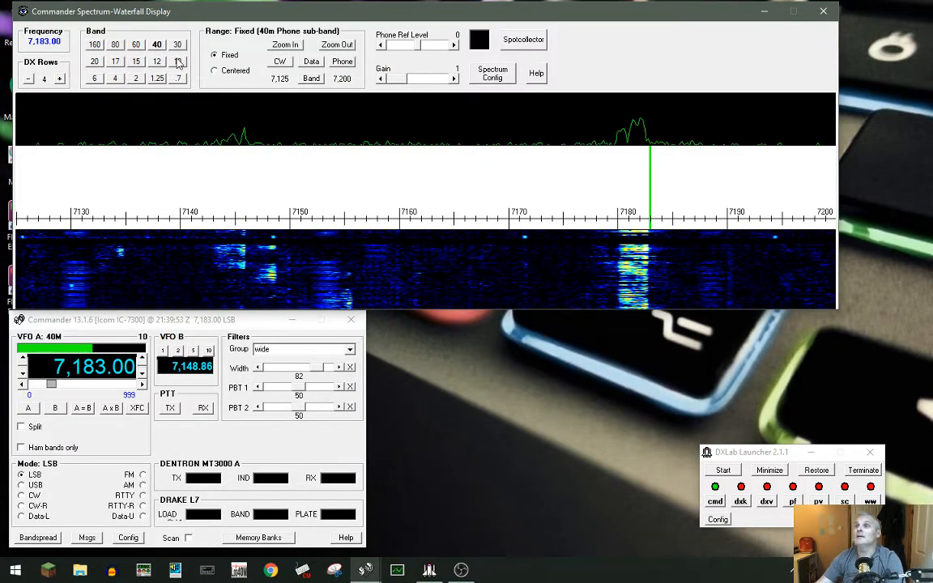
pyautogui.click(216, 74)
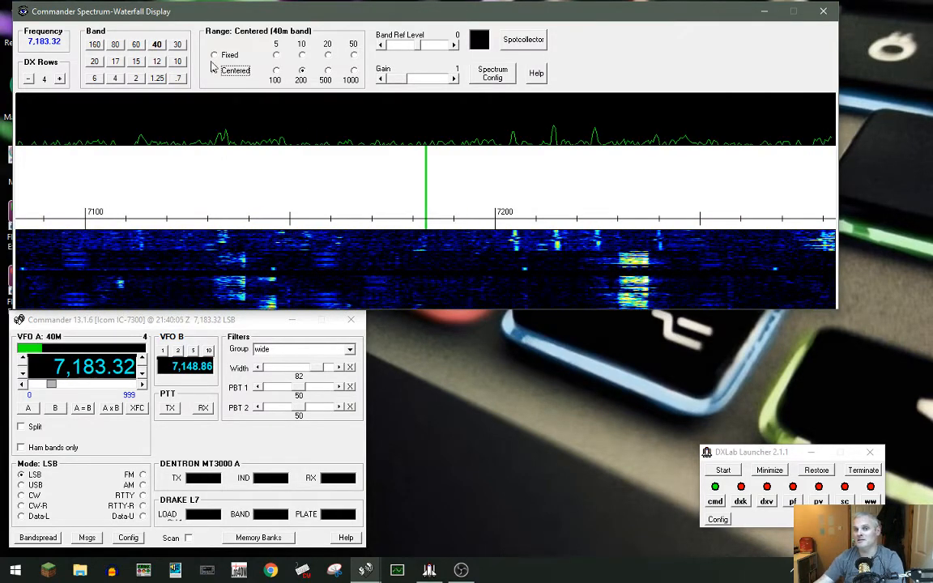
pyautogui.click(215, 56)
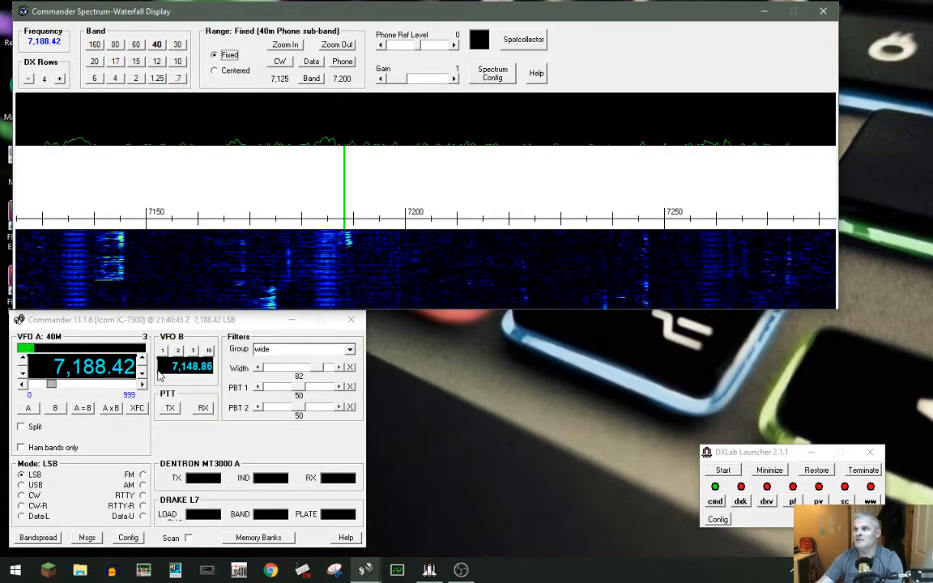
# - Open the spectrum-waterfall configuration and place its window over the display so all its settings are in view
pyautogui.click(493, 73)
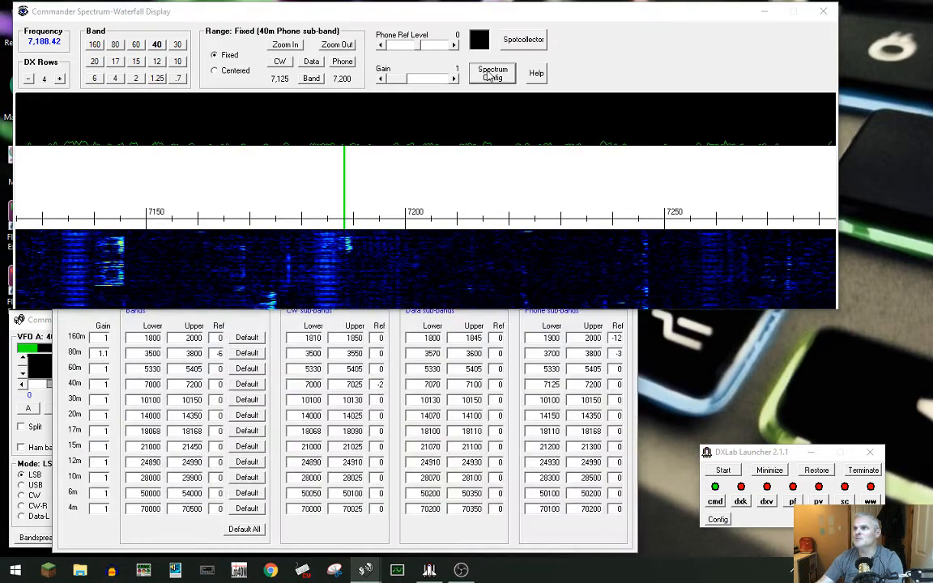
pyautogui.click(764, 11)
pyautogui.moveTo(352, 57); pyautogui.dragTo(0, 62)
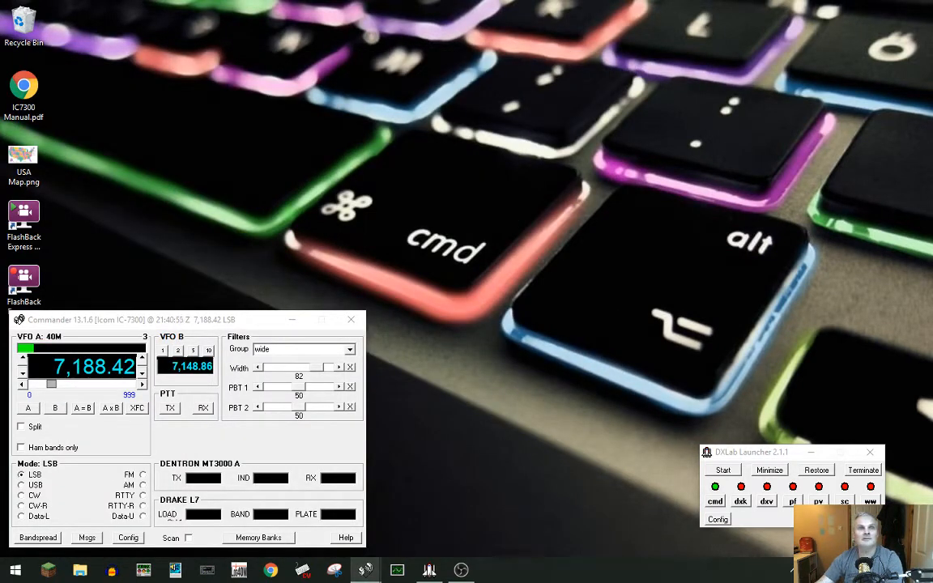
pyautogui.moveTo(366, 570)
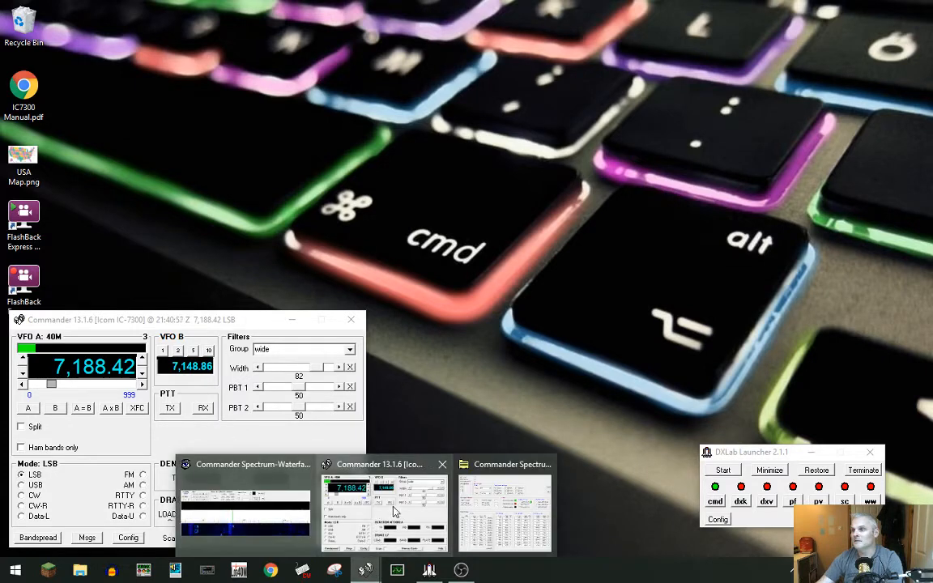
pyautogui.click(264, 494)
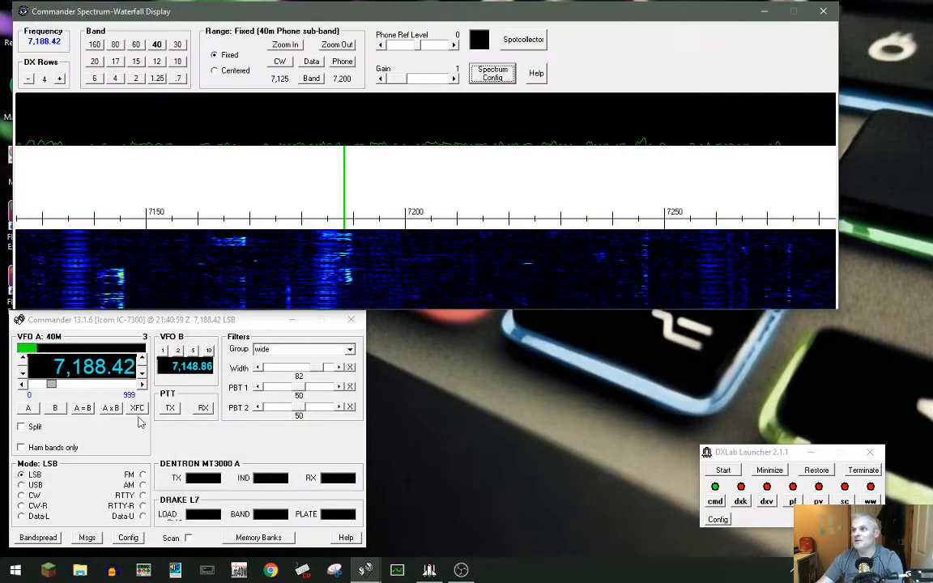
pyautogui.click(493, 73)
pyautogui.moveTo(243, 27); pyautogui.dragTo(382, 38)
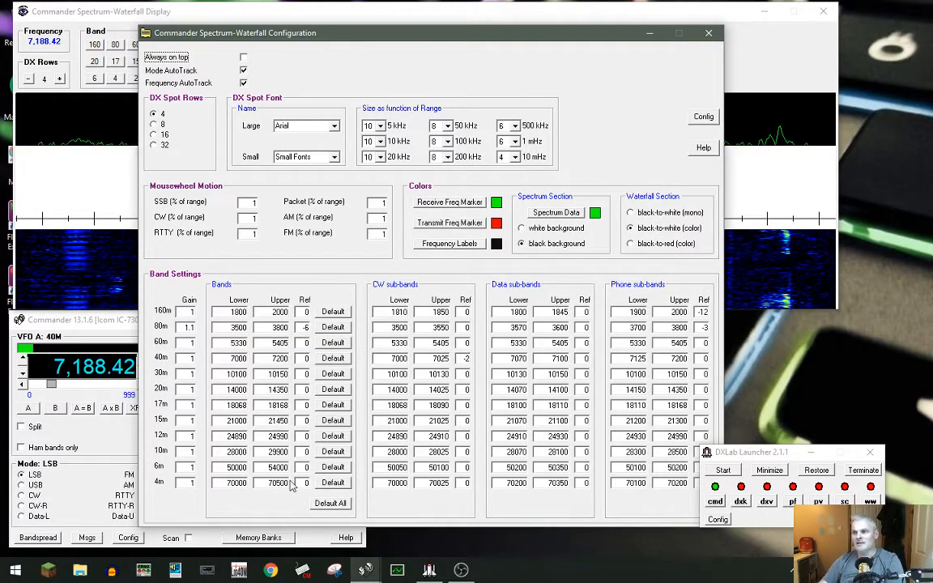
# - Try an upper edge of 7140 for the 40m band and set it back to 7200
pyautogui.doubleClick(270, 357)
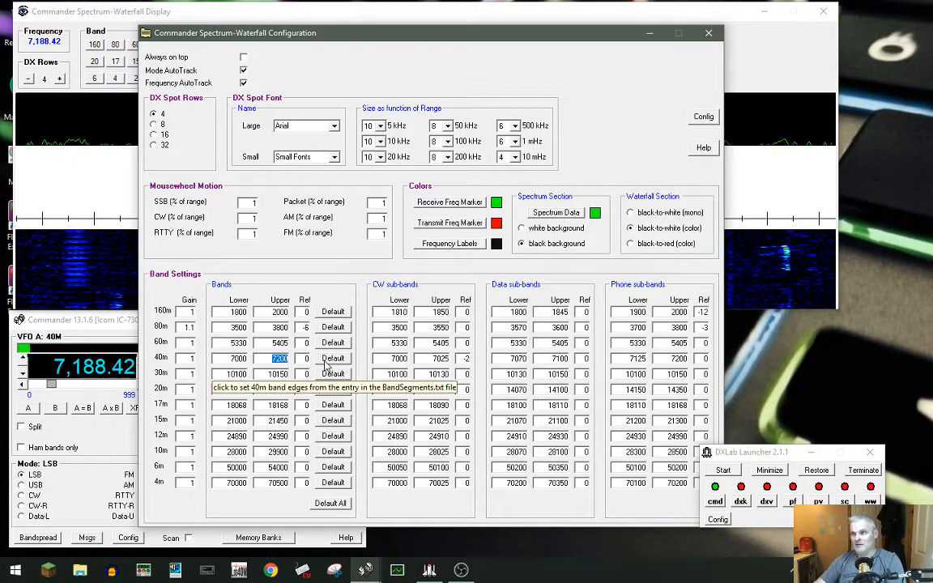
pyautogui.write('7140')
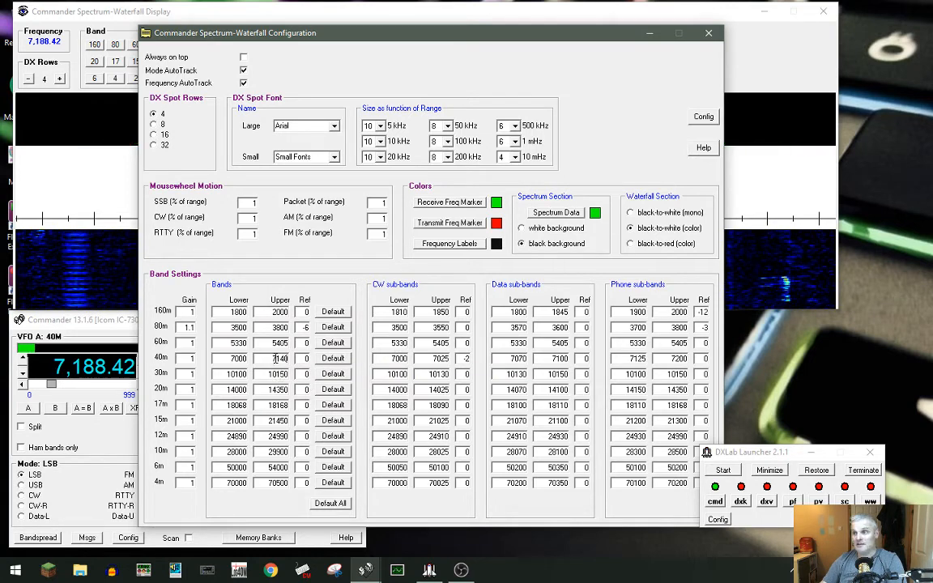
pyautogui.press('BackSpace')
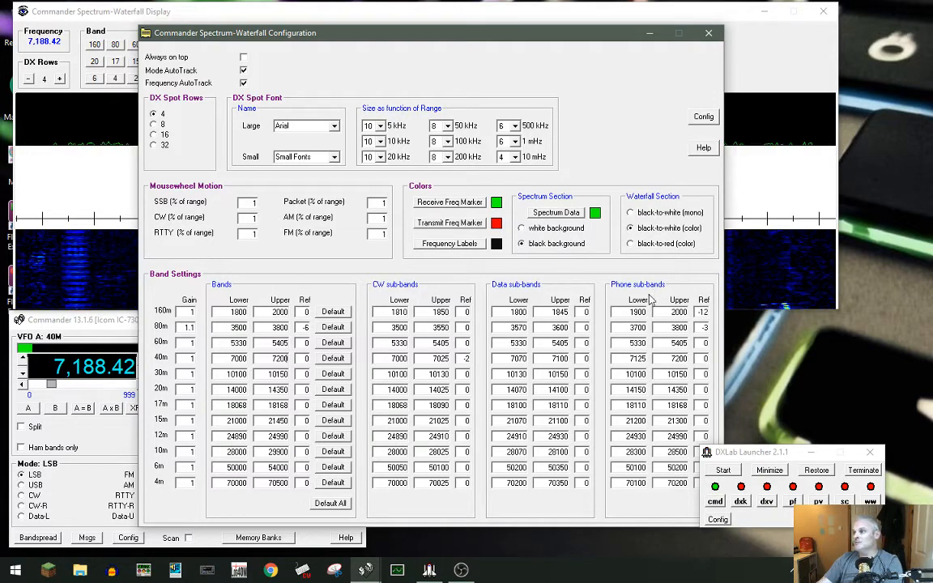
# - Move the launcher and configuration windows apart, examine the band and sub-band settings, and close the spectrum-waterfall configuration
pyautogui.moveTo(796, 455); pyautogui.dragTo(832, 420)
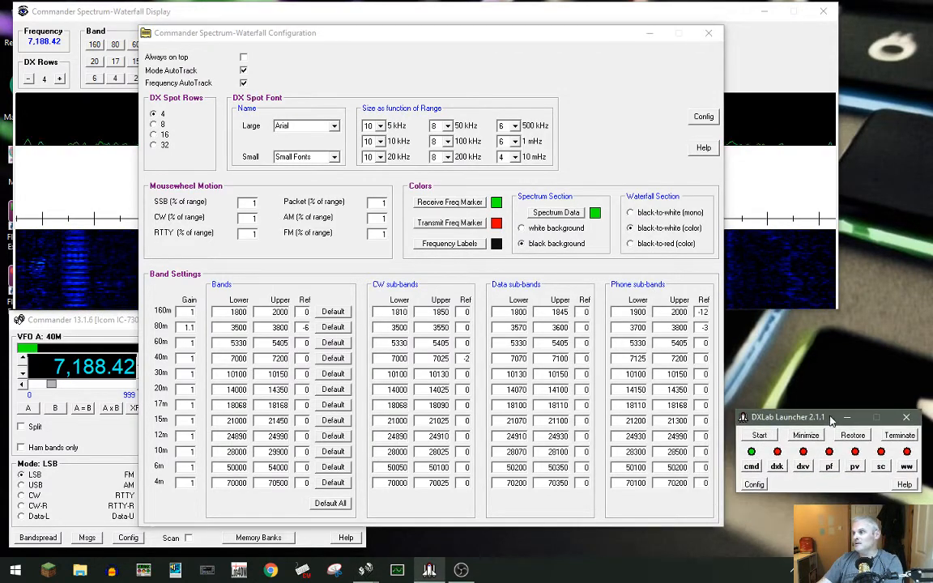
pyautogui.moveTo(361, 45); pyautogui.dragTo(370, 100)
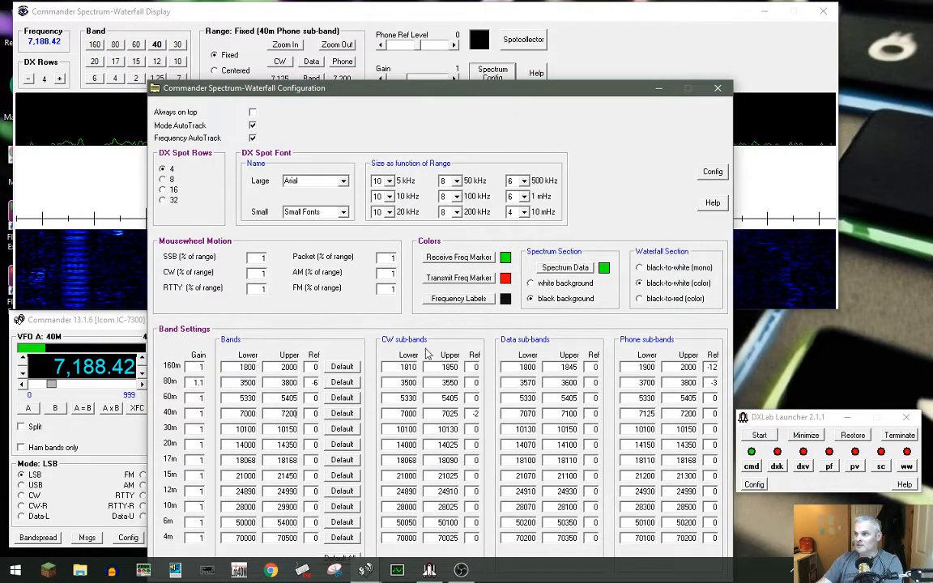
pyautogui.moveTo(427, 93); pyautogui.dragTo(426, 65)
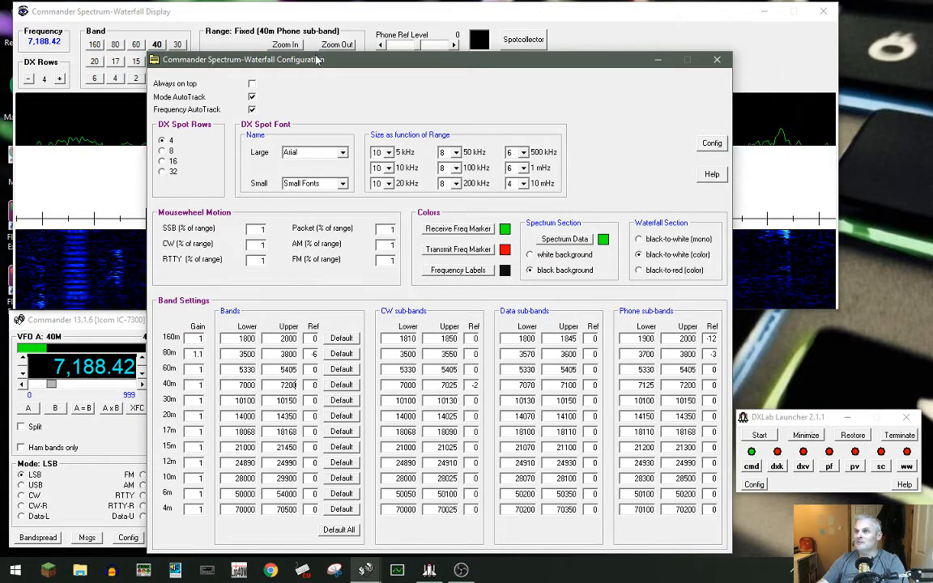
pyautogui.click(720, 61)
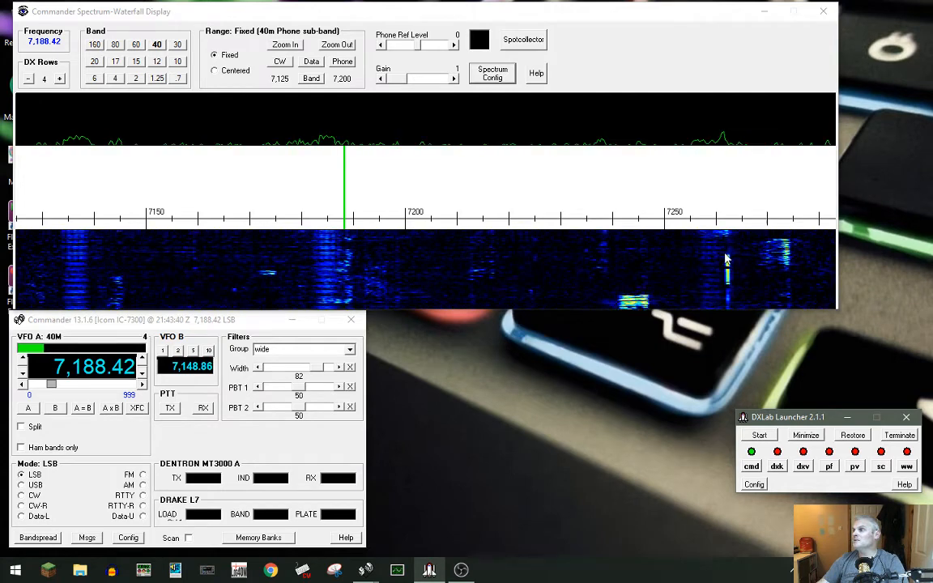
# - View the 40m CW and Data sub-bands on the spectrum display and return to the Phone sub-band
pyautogui.click(280, 61)
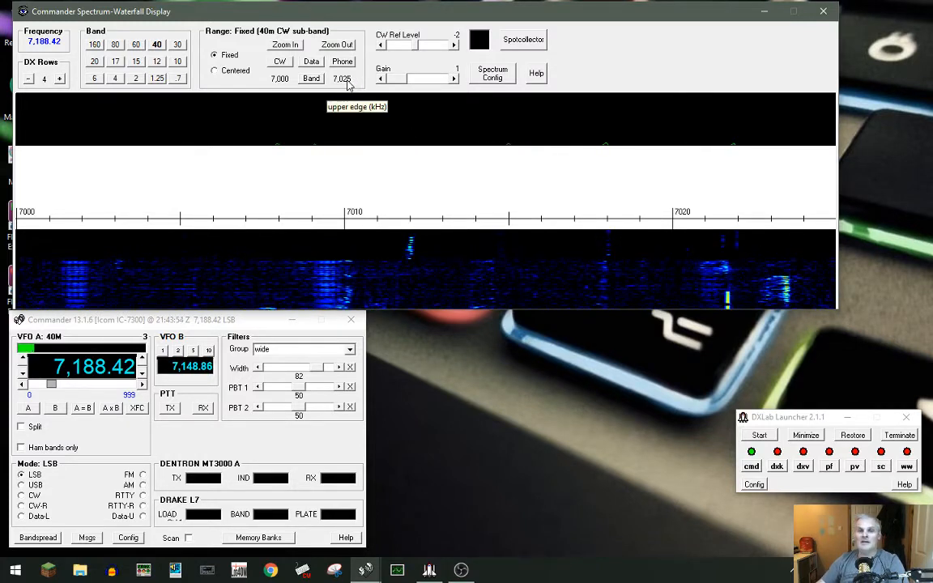
pyautogui.click(312, 63)
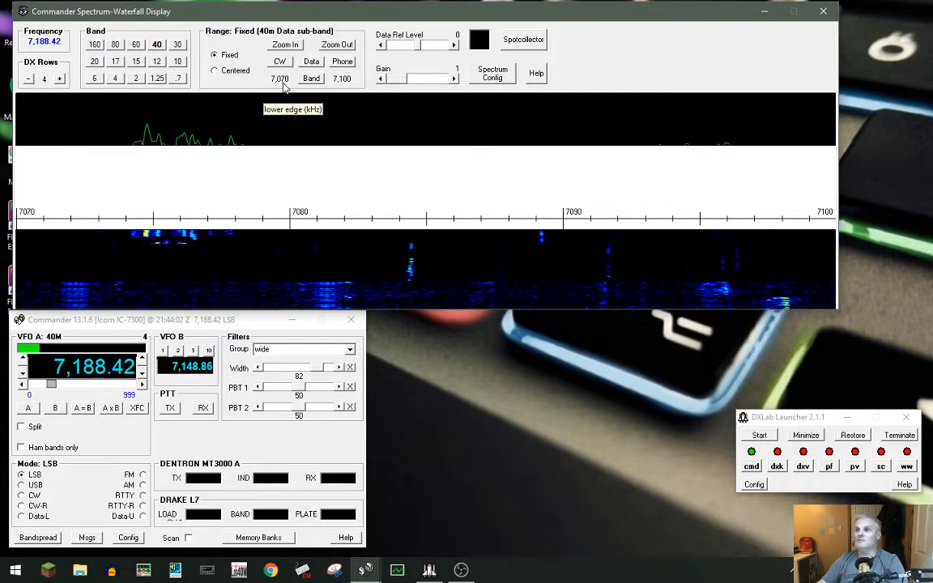
pyautogui.click(341, 62)
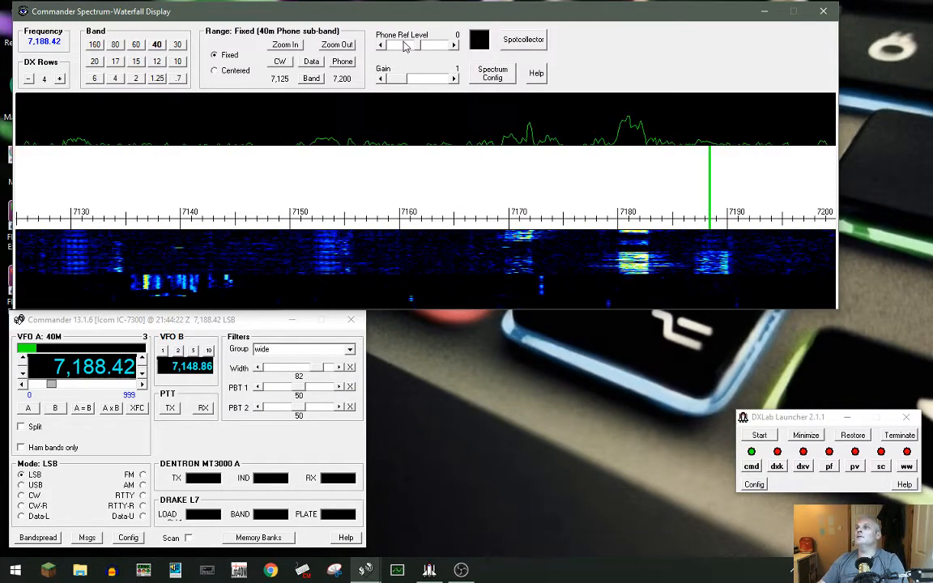
# - Try the spectrum display gain at 1.8 and 1, and settle it at 1.4
pyautogui.moveTo(418, 48)
pyautogui.mouseDown()
pyautogui.moveTo(398, 54)
pyautogui.moveTo(418, 55)
pyautogui.mouseUp()
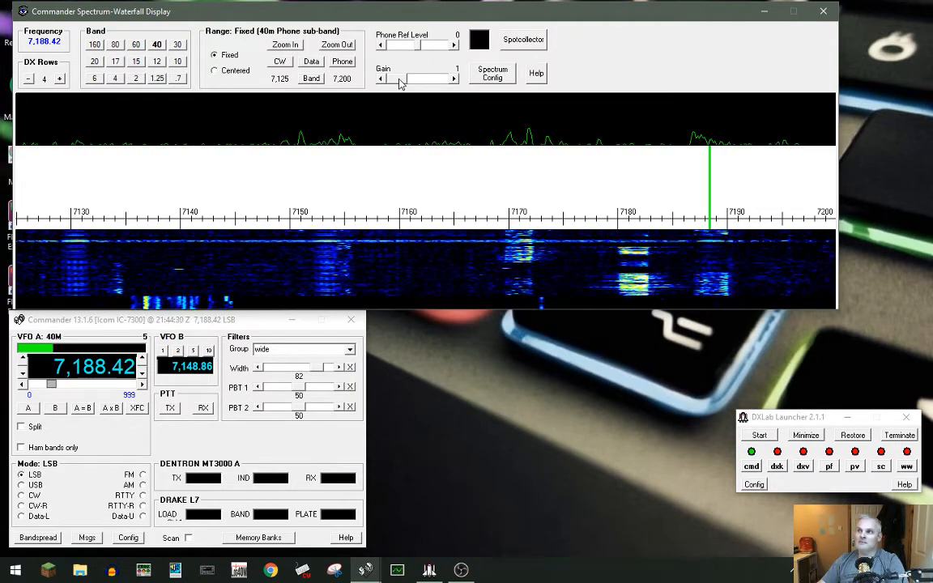
pyautogui.click(399, 80)
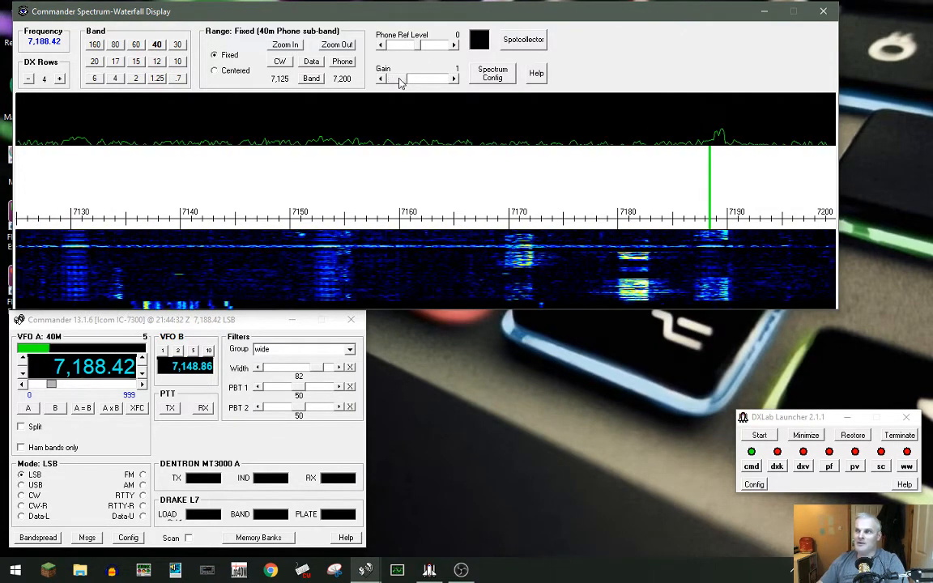
pyautogui.moveTo(399, 81); pyautogui.dragTo(433, 86)
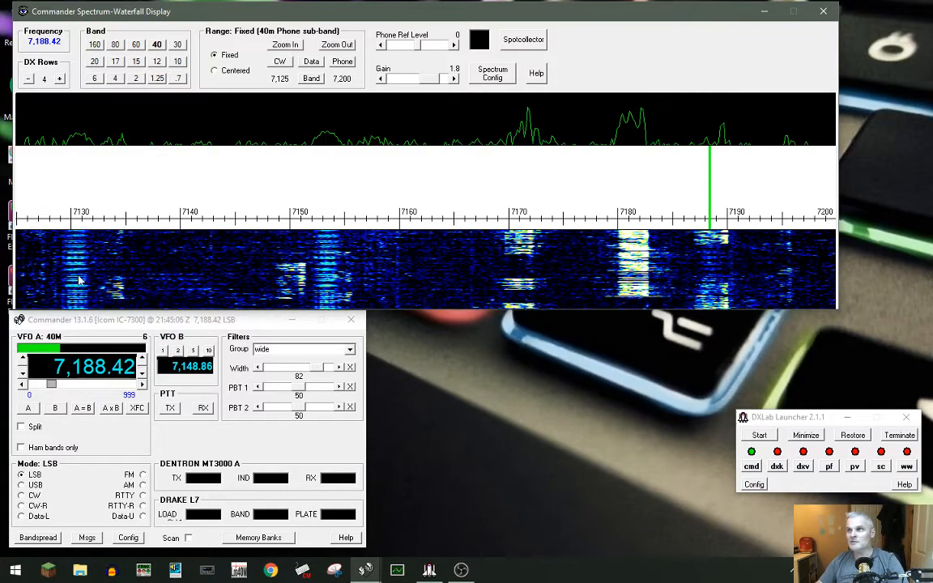
pyautogui.moveTo(433, 78); pyautogui.dragTo(402, 78)
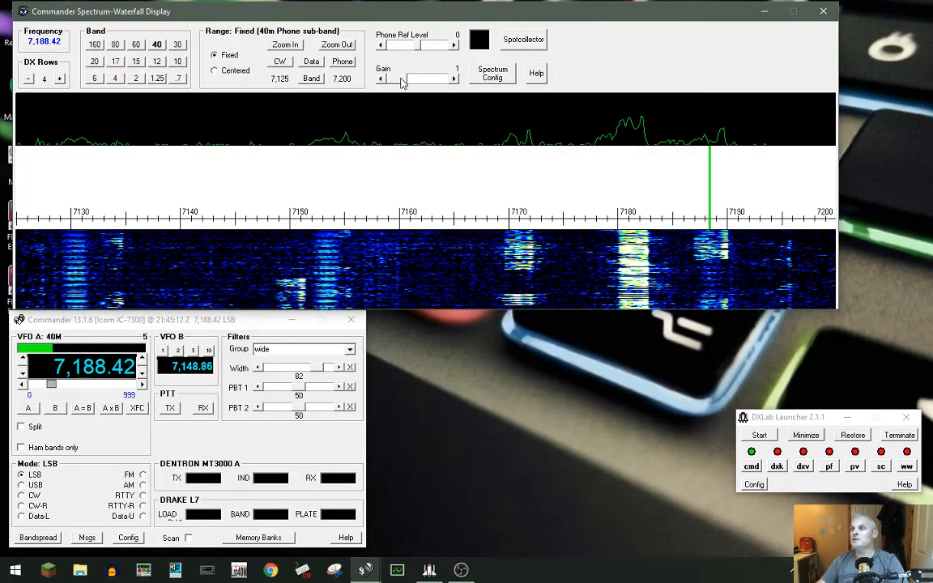
pyautogui.moveTo(403, 84)
pyautogui.mouseDown()
pyautogui.moveTo(428, 85)
pyautogui.moveTo(419, 87)
pyautogui.mouseUp()
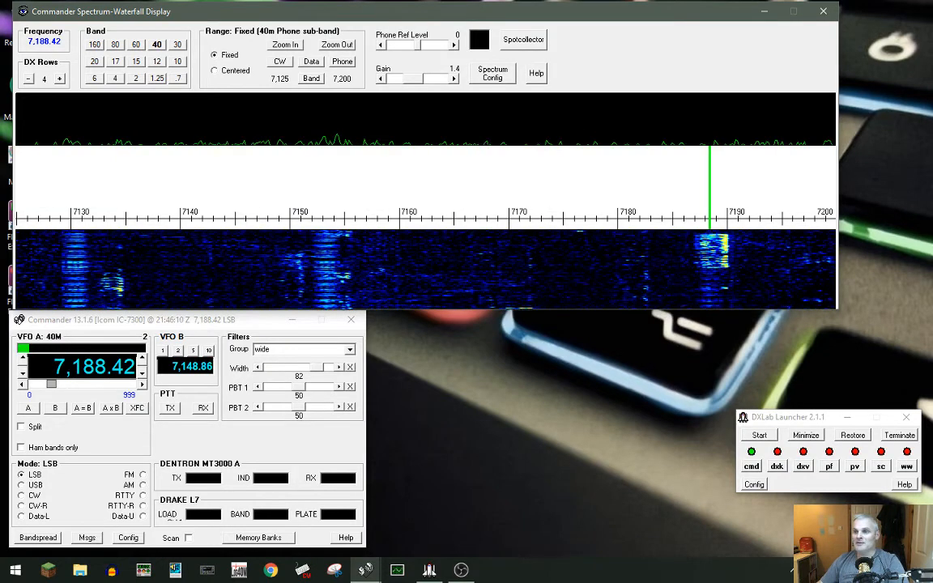
# - Try tuning VFO A to 7,189.00, down to 7,141.00 with the VFO bandspread, and on to 7,156.00
pyautogui.click(95, 367)
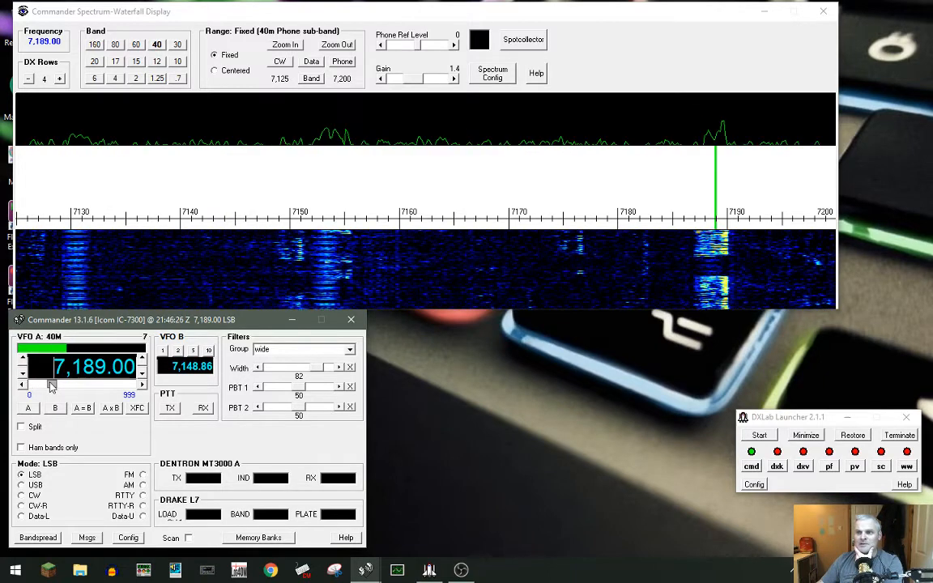
pyautogui.moveTo(50, 386)
pyautogui.mouseDown()
pyautogui.moveTo(67, 388)
pyautogui.moveTo(45, 388)
pyautogui.mouseUp()
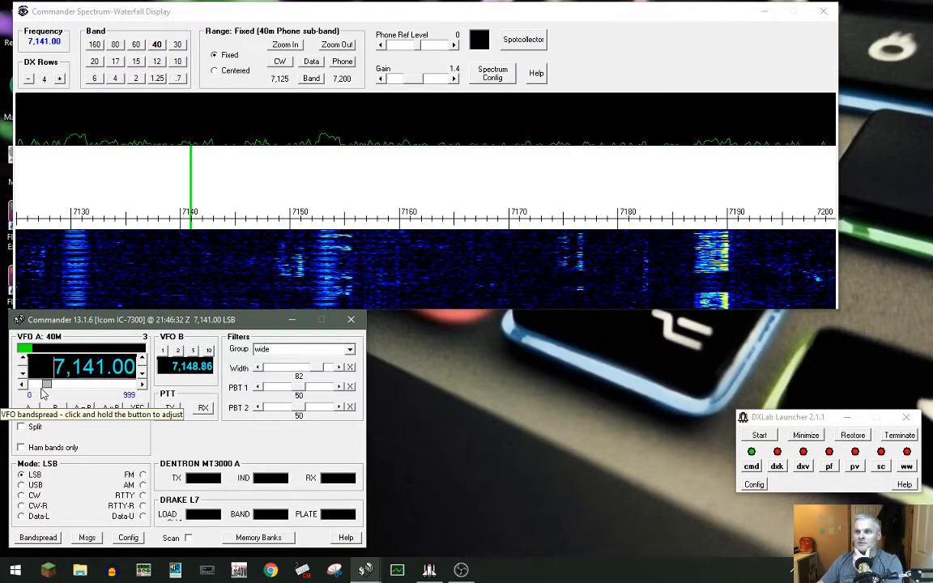
pyautogui.scroll(-2, 60, 384)
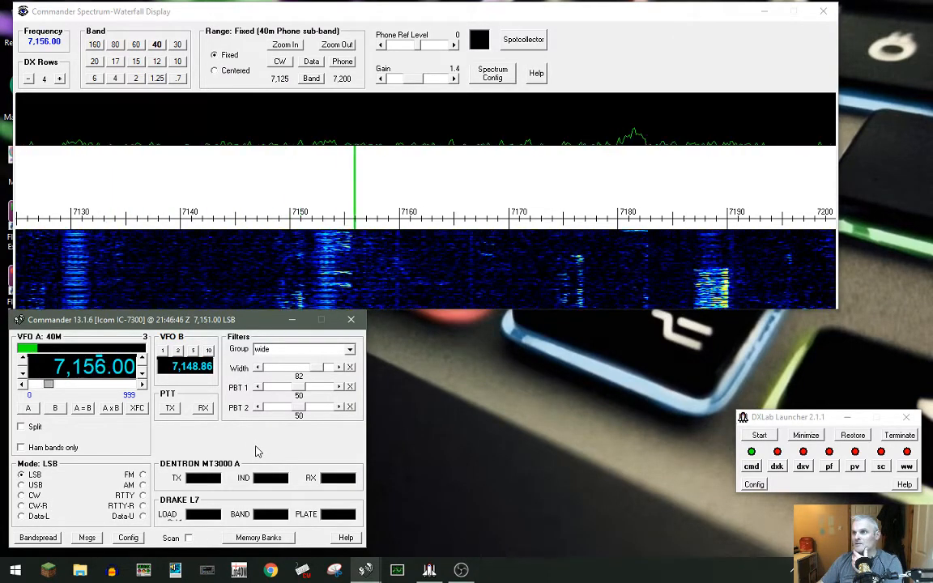
# - Make VFO B the active VFO and copy its frequency to VFO A
pyautogui.click(49, 411)
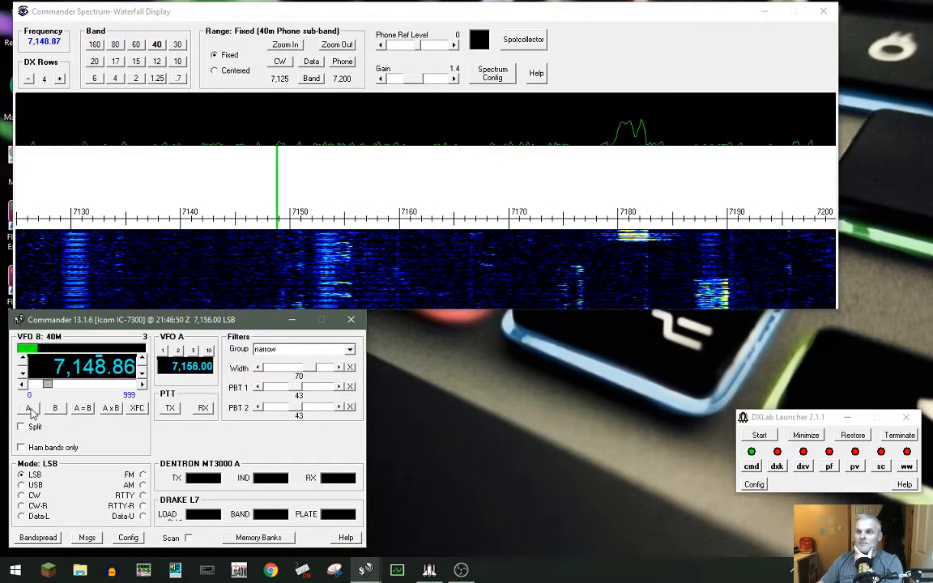
pyautogui.click(49, 411)
pyautogui.click(48, 411)
pyautogui.click(83, 409)
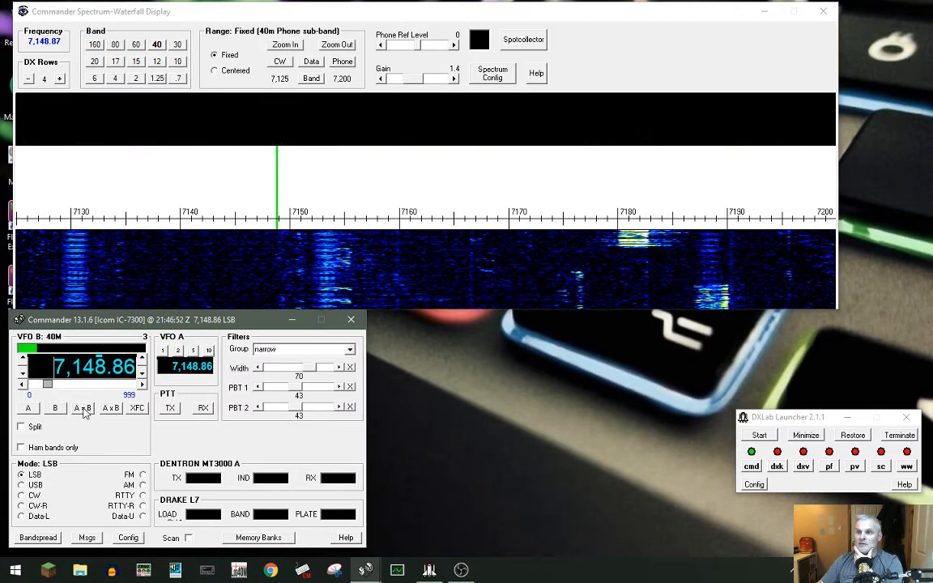
# - Swap the two VFOs, and try split operation with VFO A tuned to 7,146.65 before switching split off
pyautogui.click(110, 409)
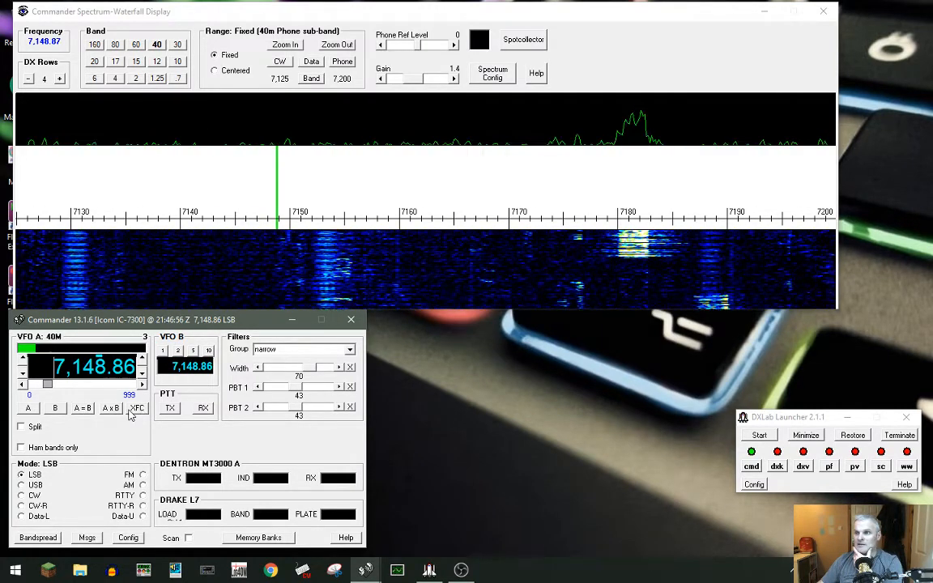
pyautogui.click(21, 427)
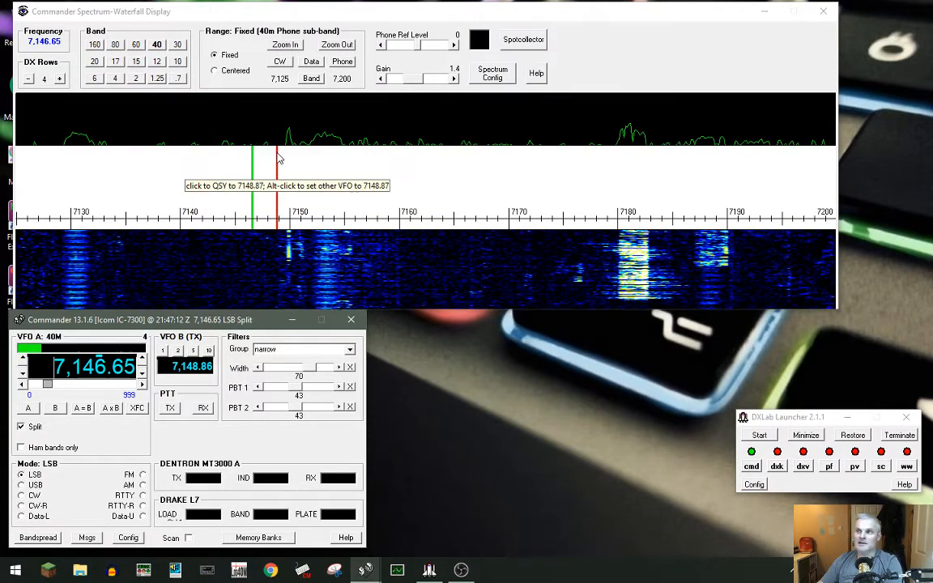
pyautogui.click(21, 426)
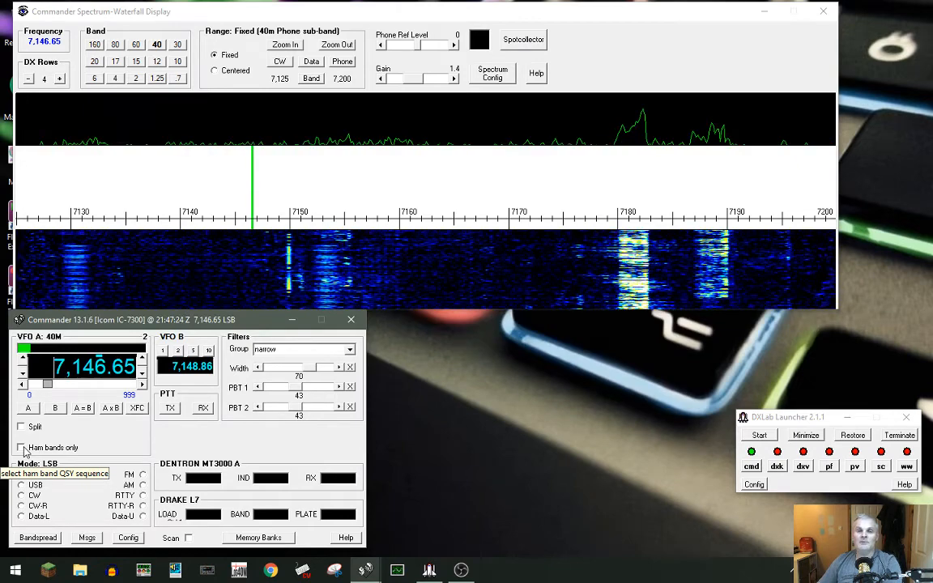
# - Switch the radio briefly to transmit and back to receive, and set the width of the wide filter group to 100
pyautogui.click(173, 409)
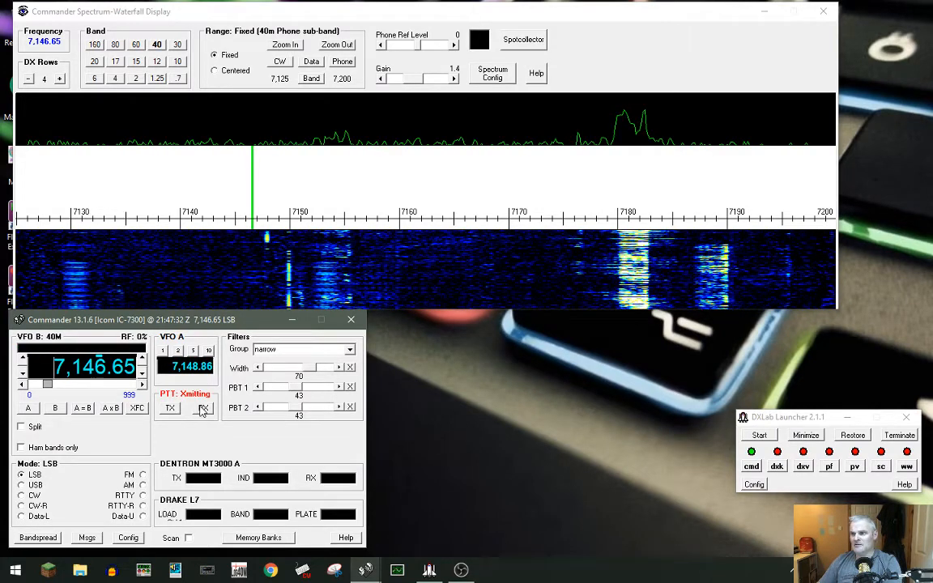
pyautogui.click(204, 409)
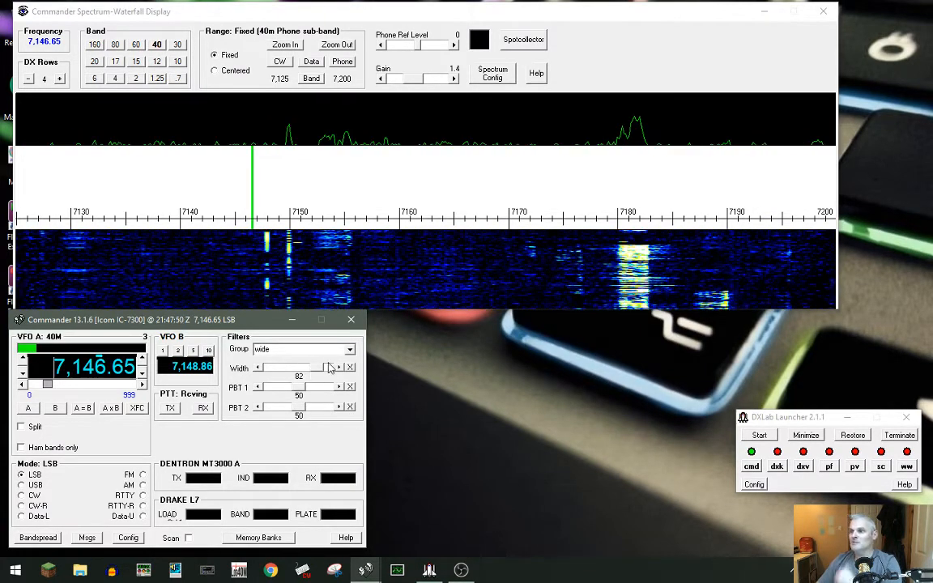
pyautogui.moveTo(315, 370); pyautogui.dragTo(334, 371)
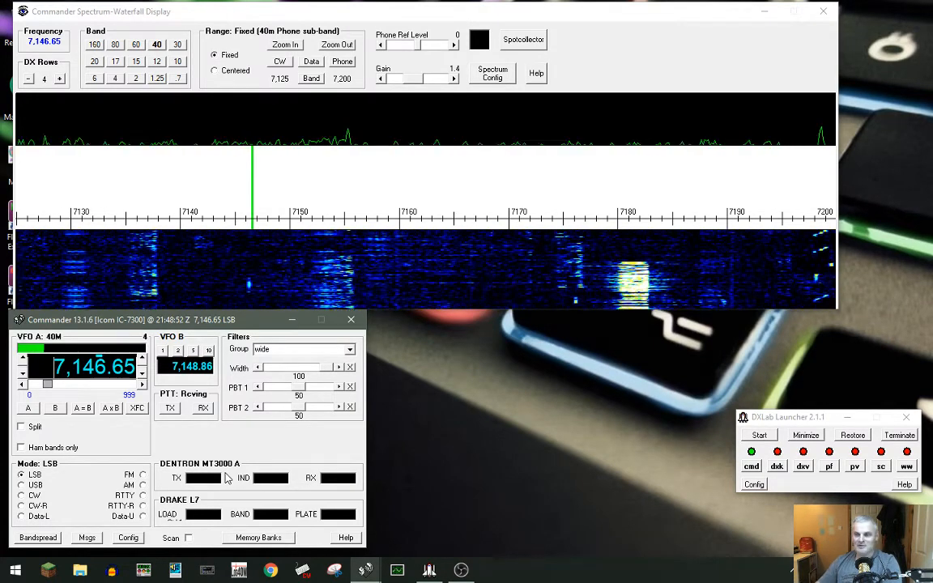
# - Open the Commander configuration, place its window beside the main window, and show the DENTRON MT3000 A device settings
pyautogui.click(119, 540)
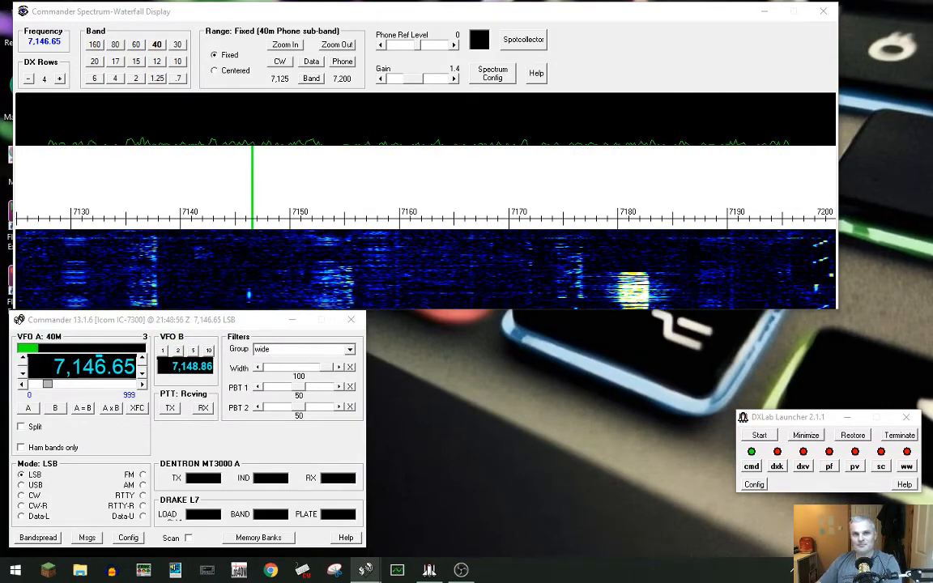
pyautogui.moveTo(634, 103); pyautogui.dragTo(563, 65)
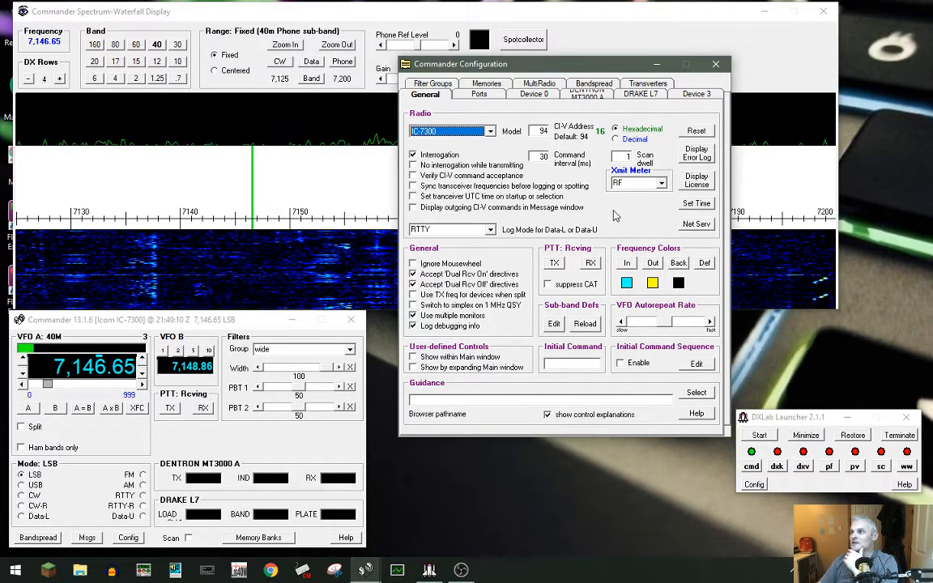
pyautogui.click(575, 96)
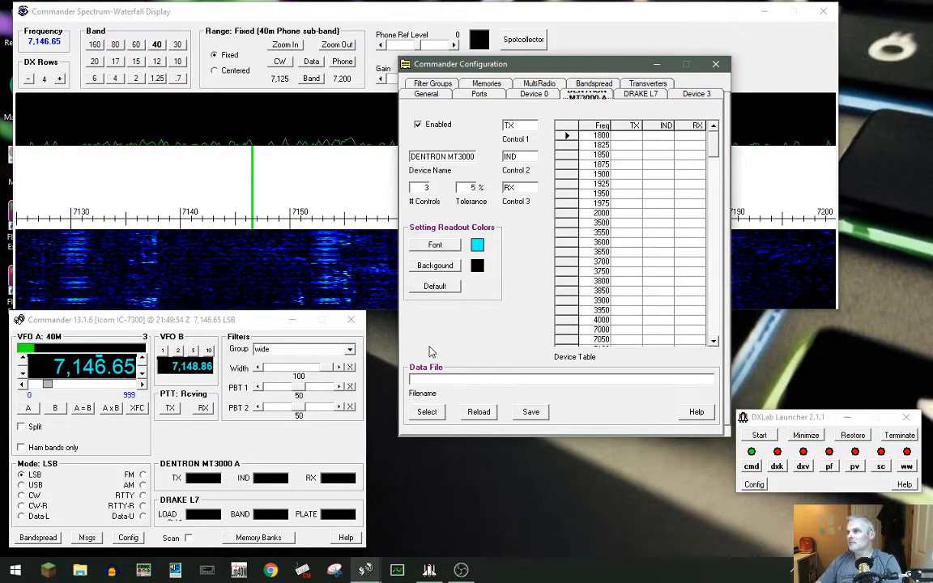
# - Set the 7150 entry of the DENTRON MT3000 A device table to TX 6, IND L and RX 5, and narrow the RX column
pyautogui.scroll(-2, 583, 227)
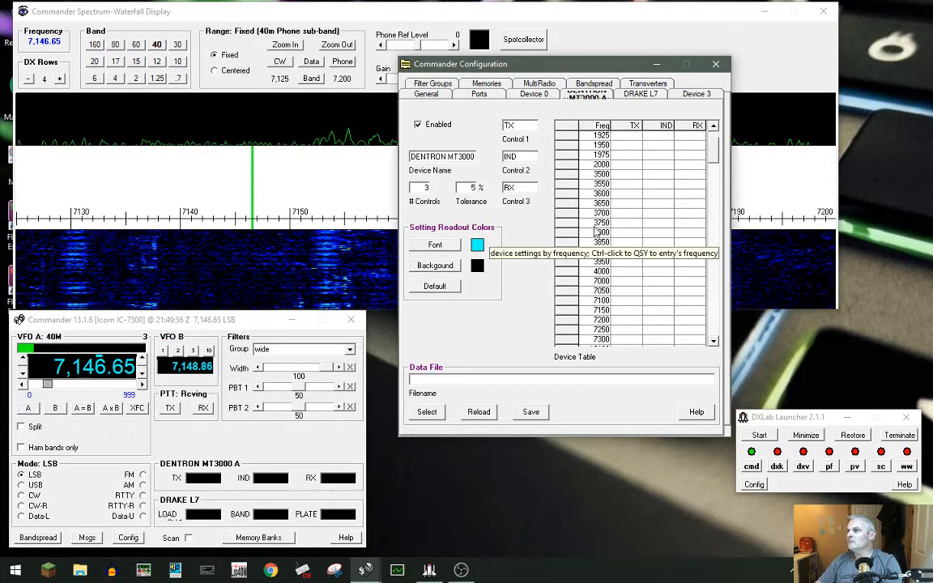
pyautogui.scroll(-1, 597, 235)
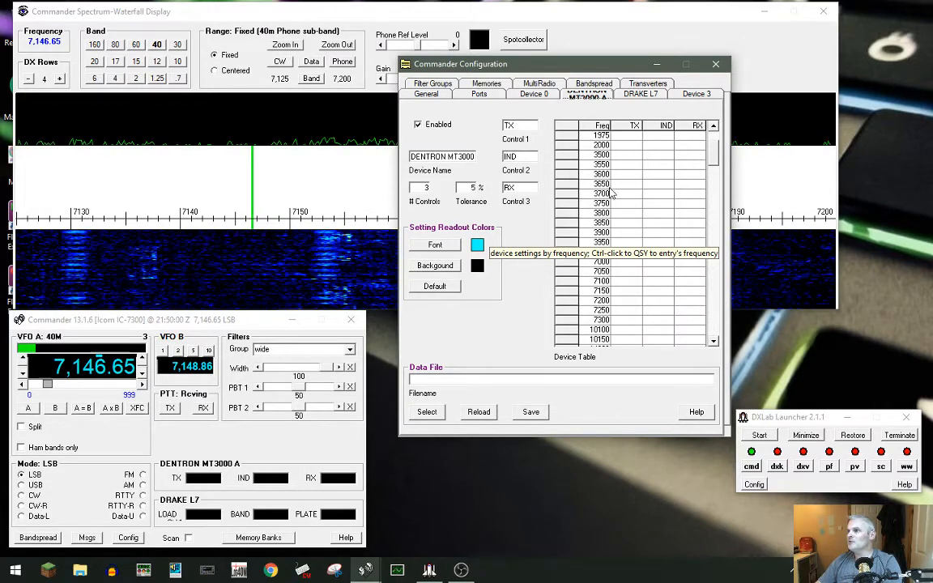
pyautogui.click(614, 292)
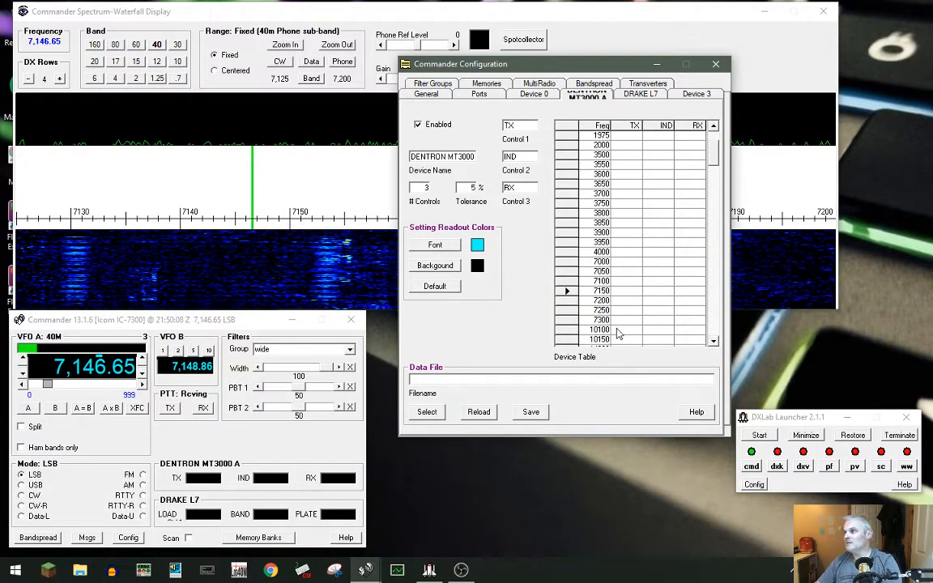
pyautogui.write('6')
pyautogui.click(657, 291)
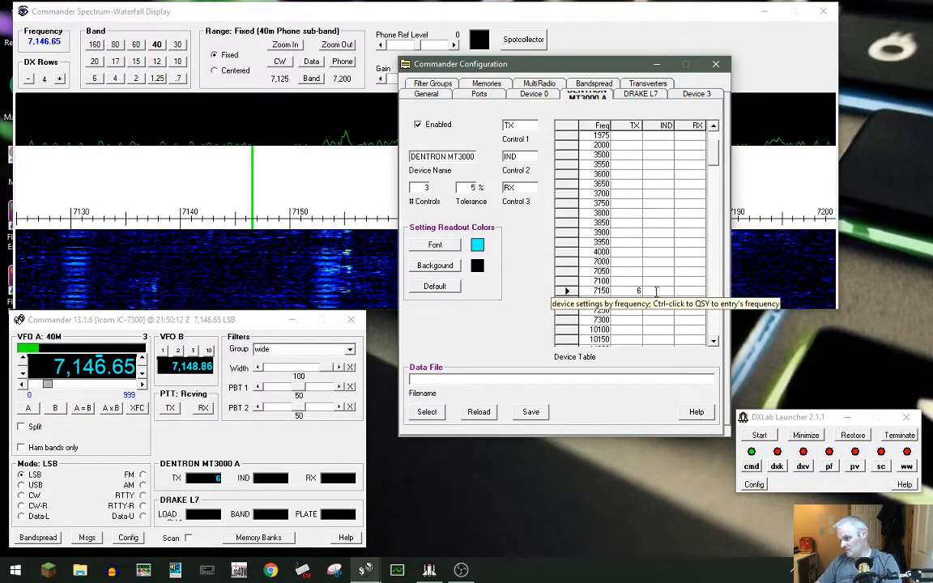
pyautogui.write('1')
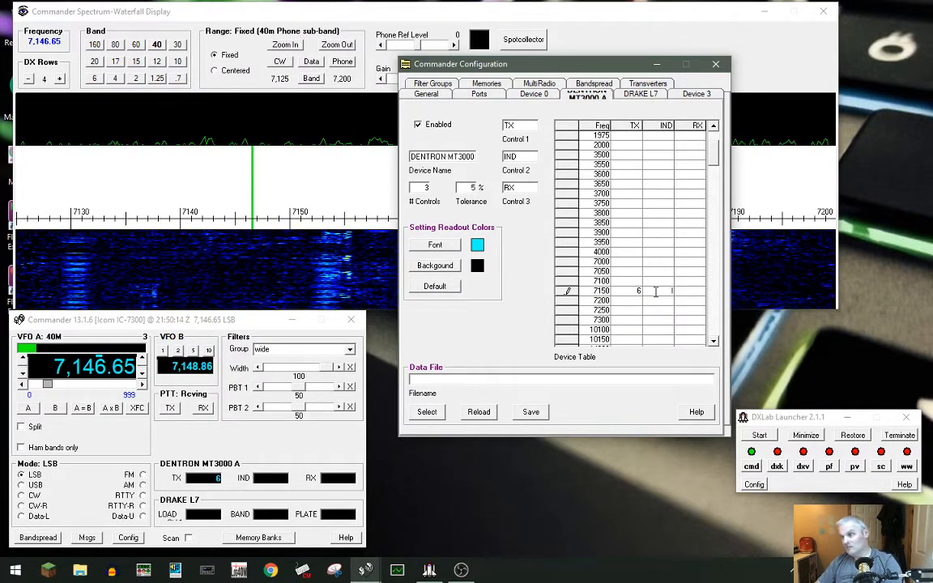
pyautogui.click(703, 291)
pyautogui.write('5')
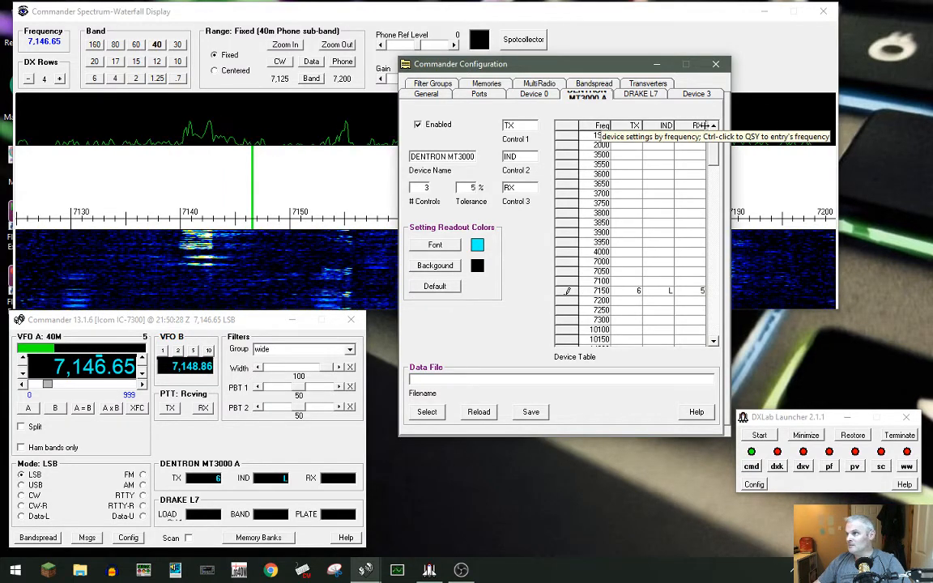
pyautogui.press('Return')
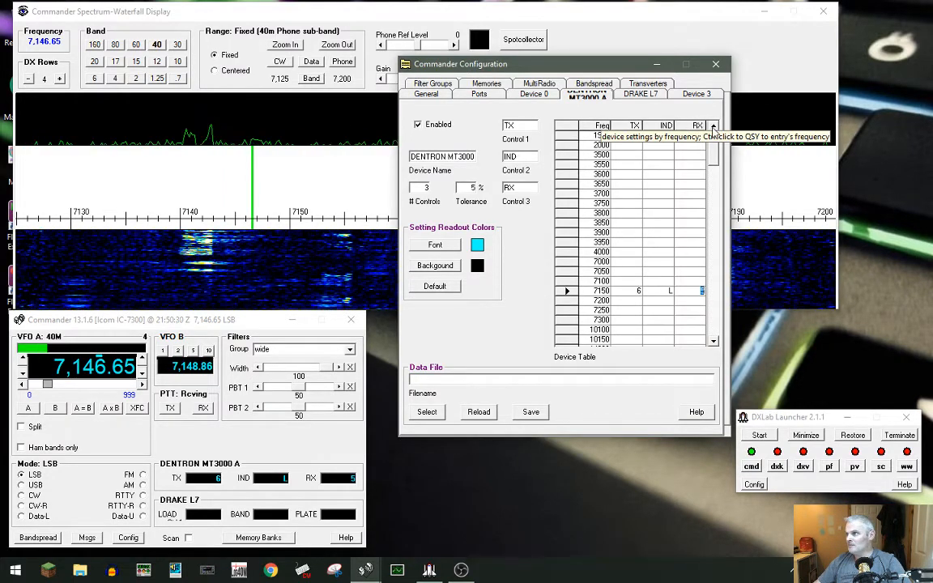
pyautogui.moveTo(706, 125); pyautogui.dragTo(691, 125)
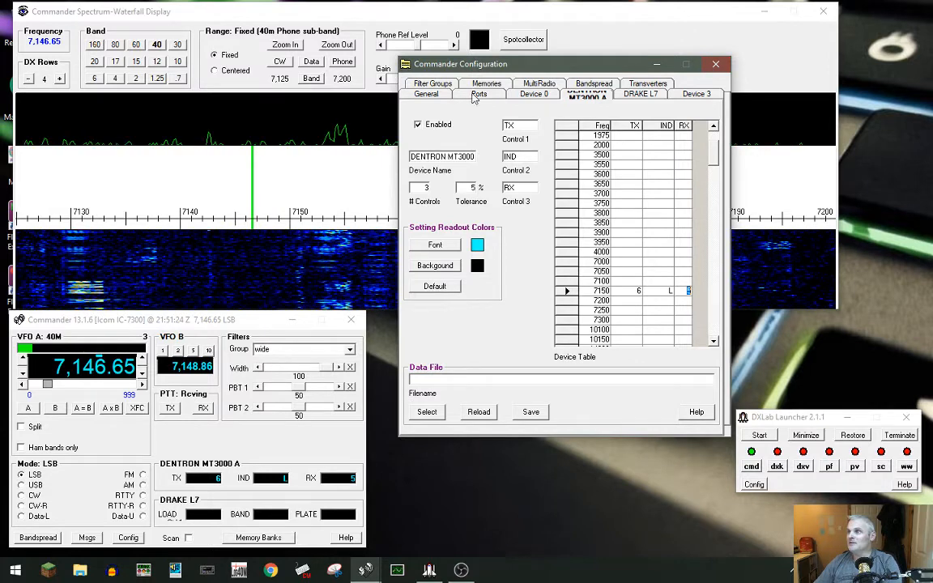
# - Examine the general settings, including the available radio models, transmit meter choices and log modes for Data-L or Data-U, leaving the selections as they are
pyautogui.click(430, 95)
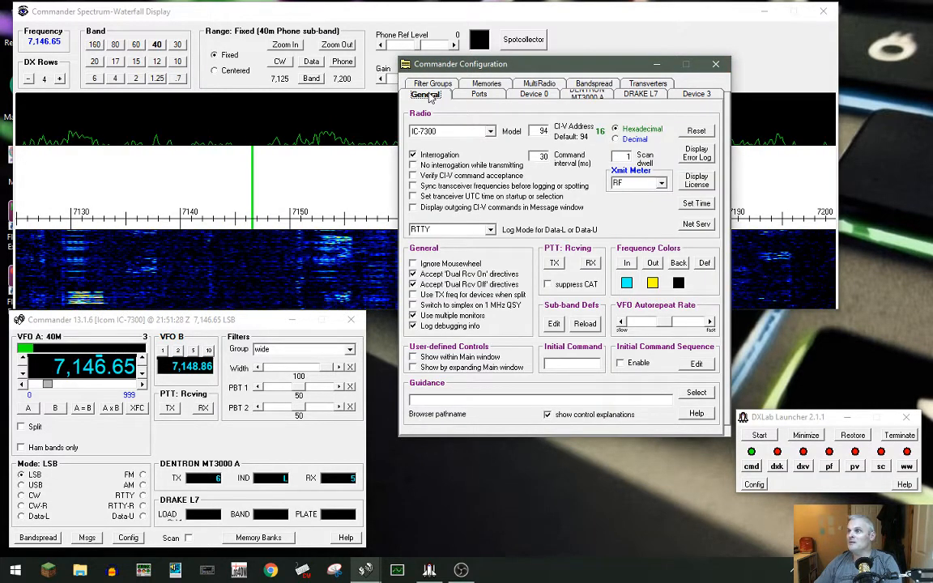
pyautogui.click(490, 133)
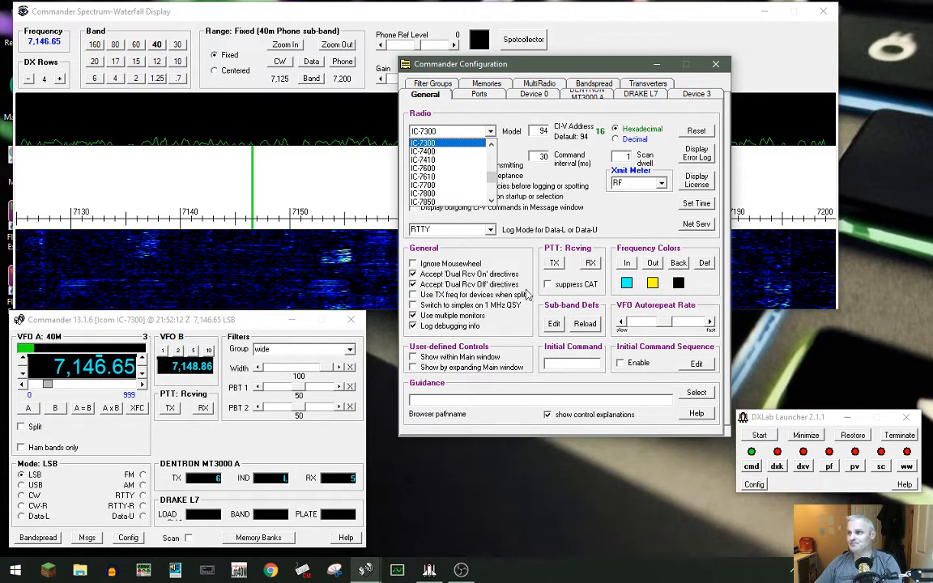
pyautogui.click(554, 193)
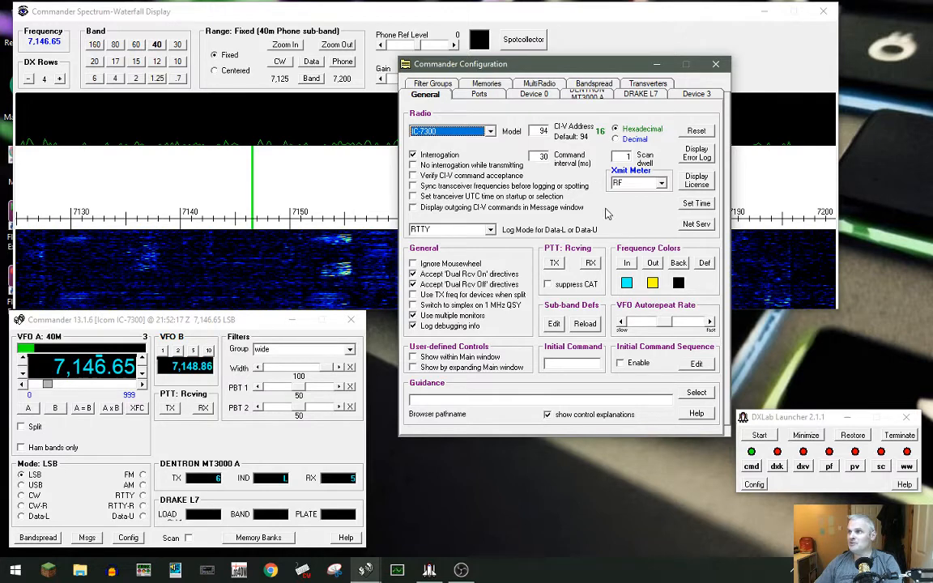
pyautogui.click(661, 184)
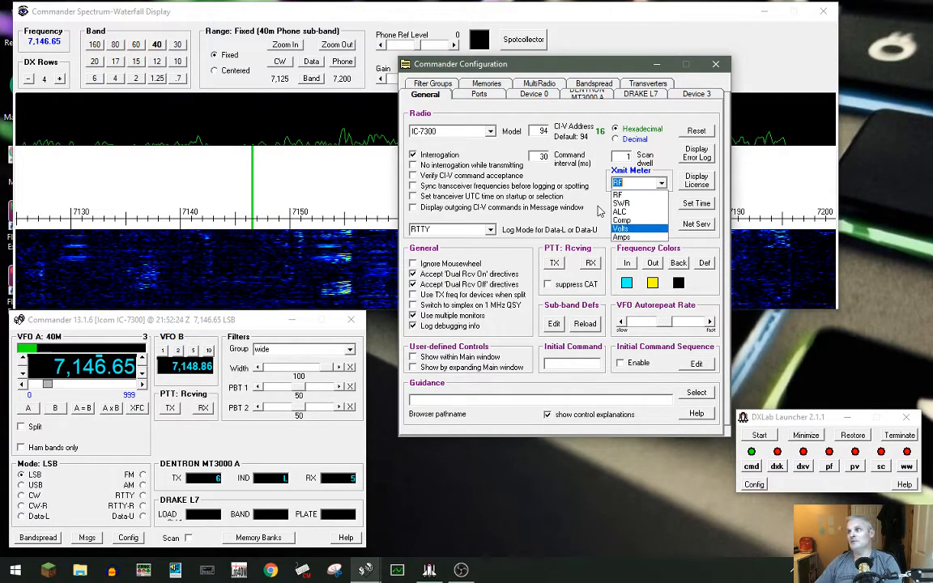
pyautogui.click(600, 210)
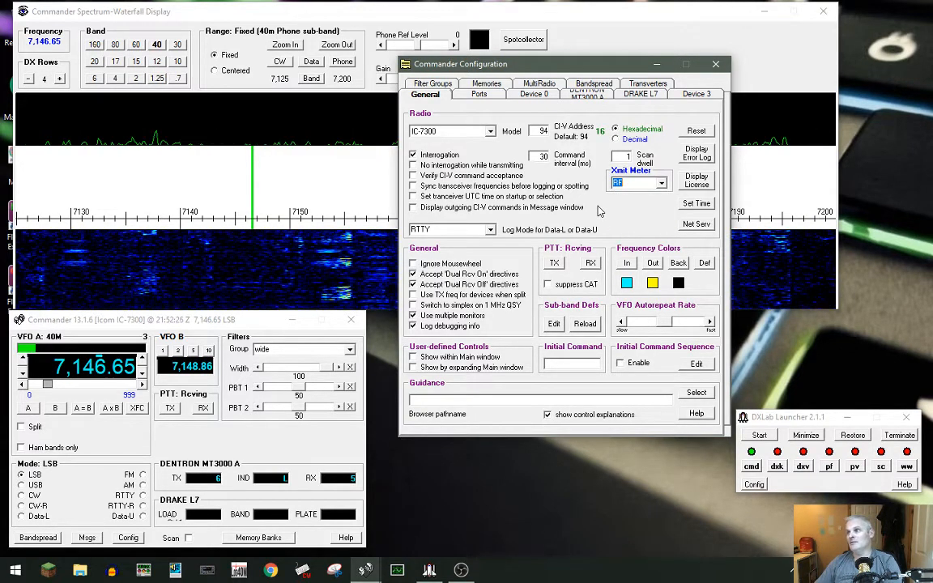
pyautogui.click(491, 232)
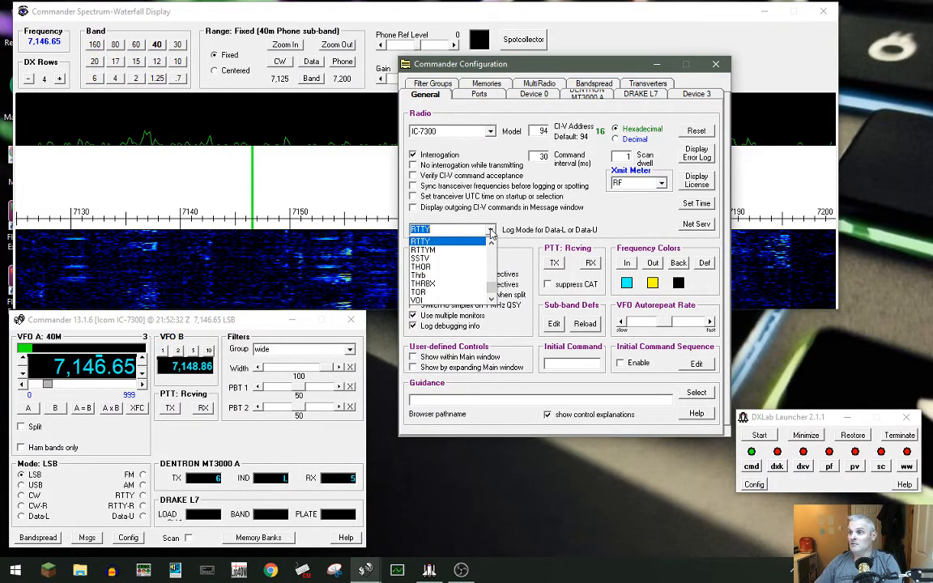
pyautogui.scroll(5, 475, 279)
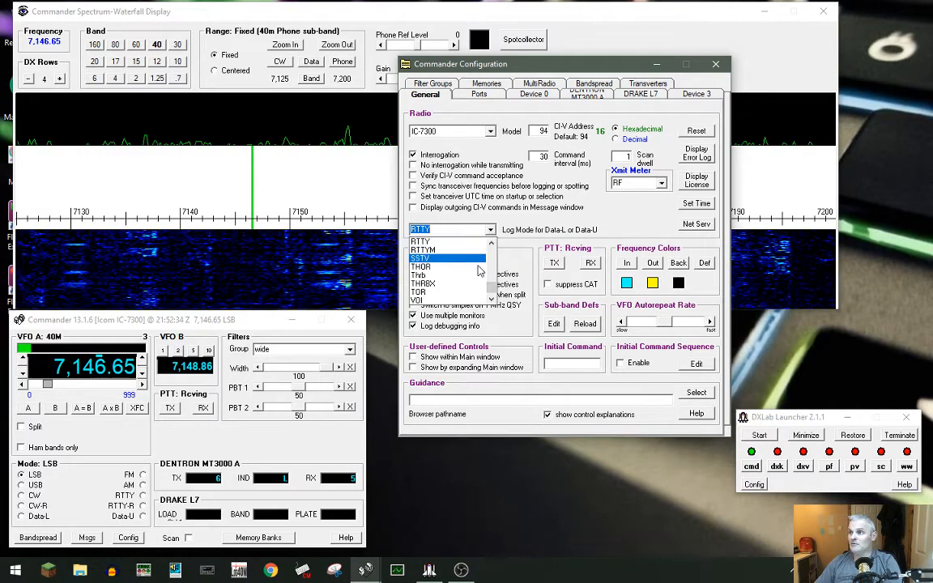
pyautogui.scroll(3, 475, 278)
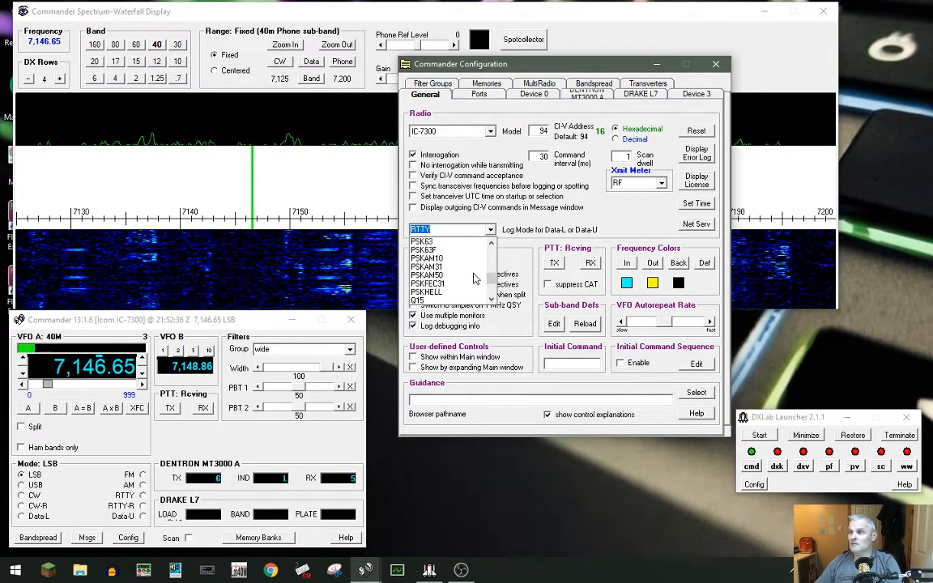
pyautogui.scroll(-8, 475, 279)
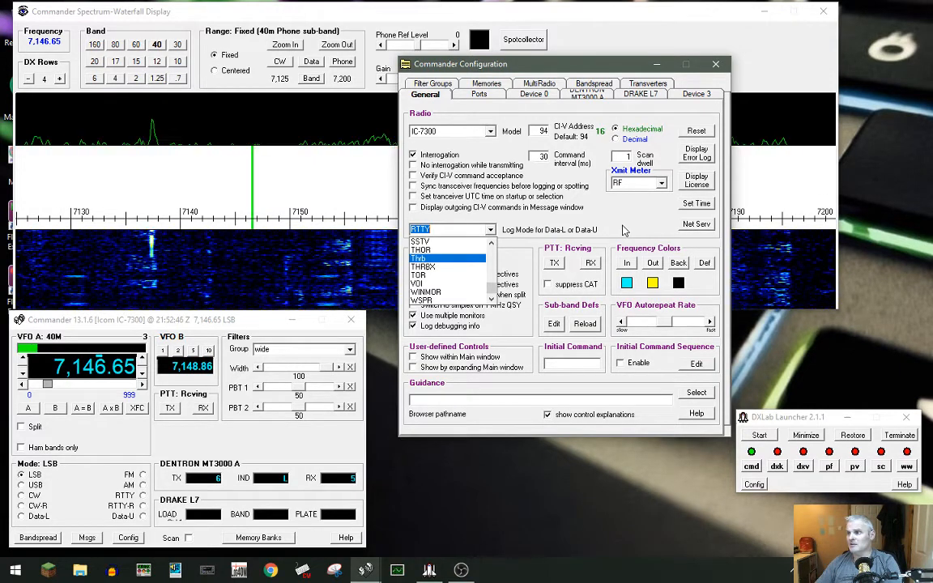
pyautogui.click(623, 231)
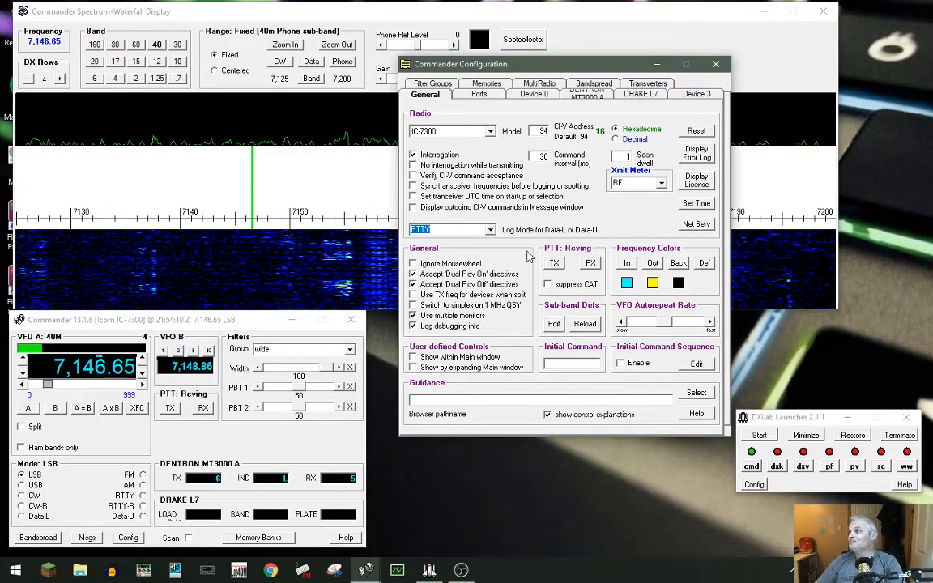
# - View the CAT serial port settings, the Icom filter group names and the Device 0 settings
pyautogui.click(481, 98)
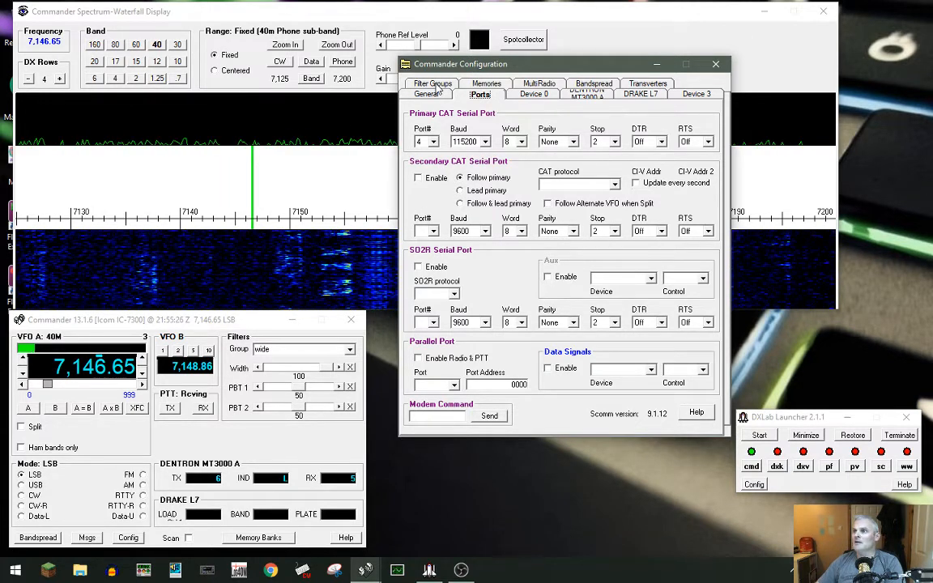
pyautogui.click(434, 84)
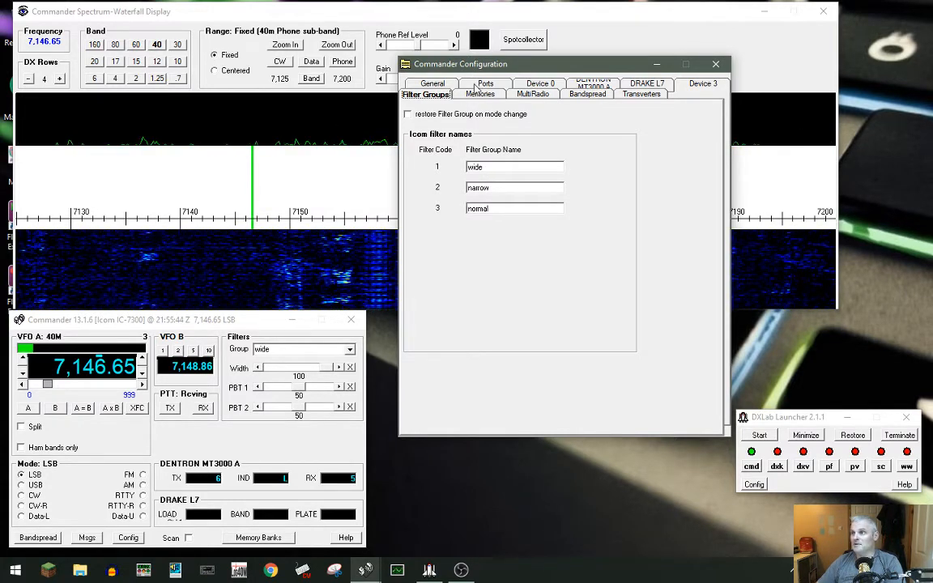
pyautogui.click(524, 86)
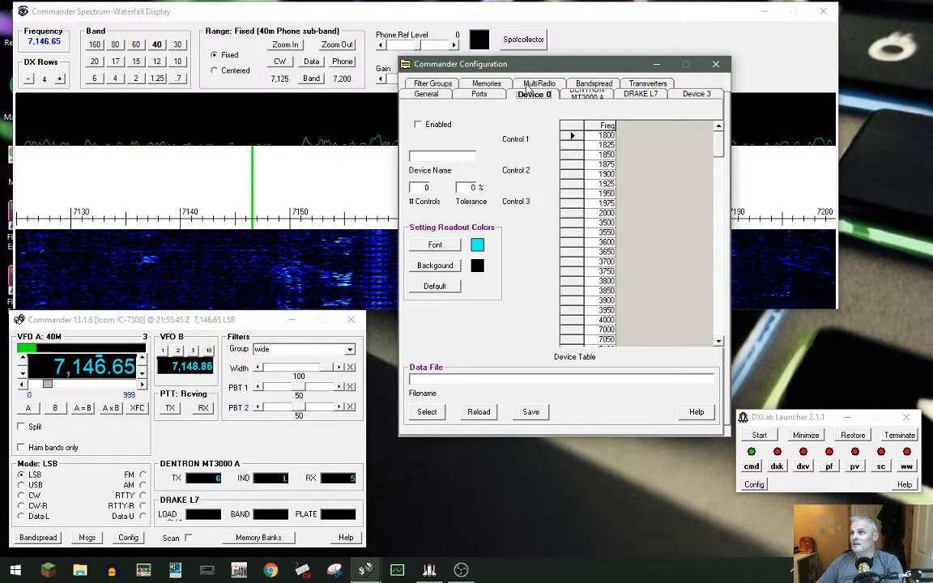
# - View the Bandspread and Transverters settings in the Commander configuration, and close the configuration window
pyautogui.click(589, 86)
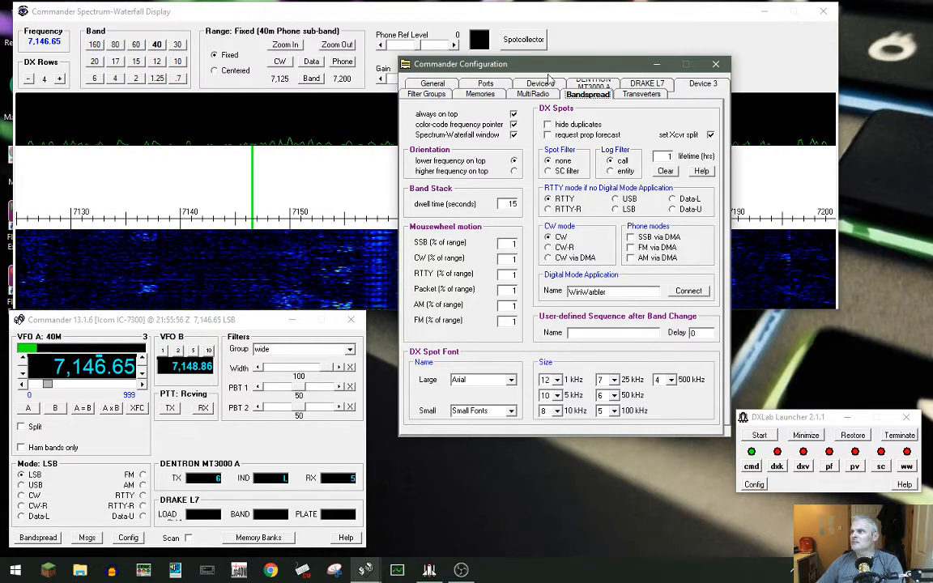
pyautogui.click(642, 95)
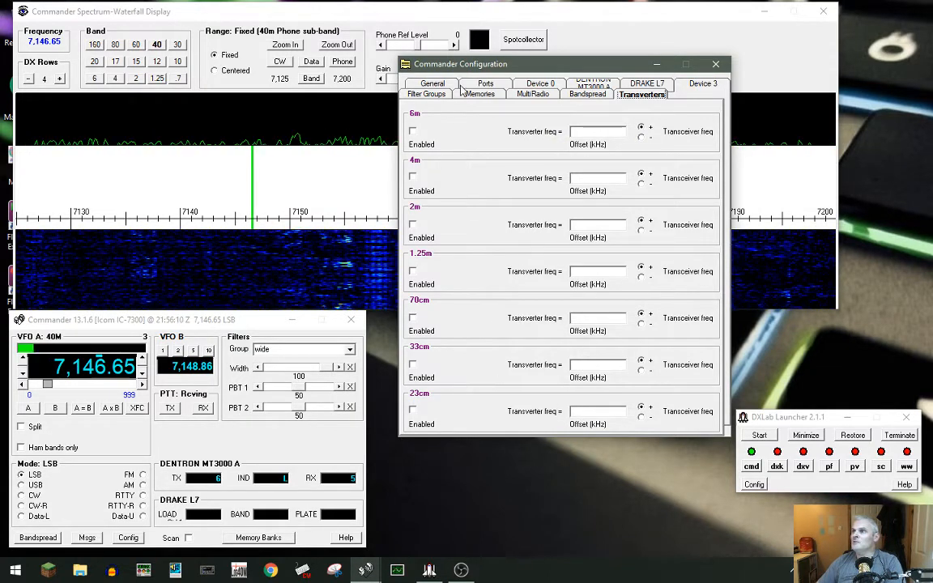
pyautogui.click(716, 65)
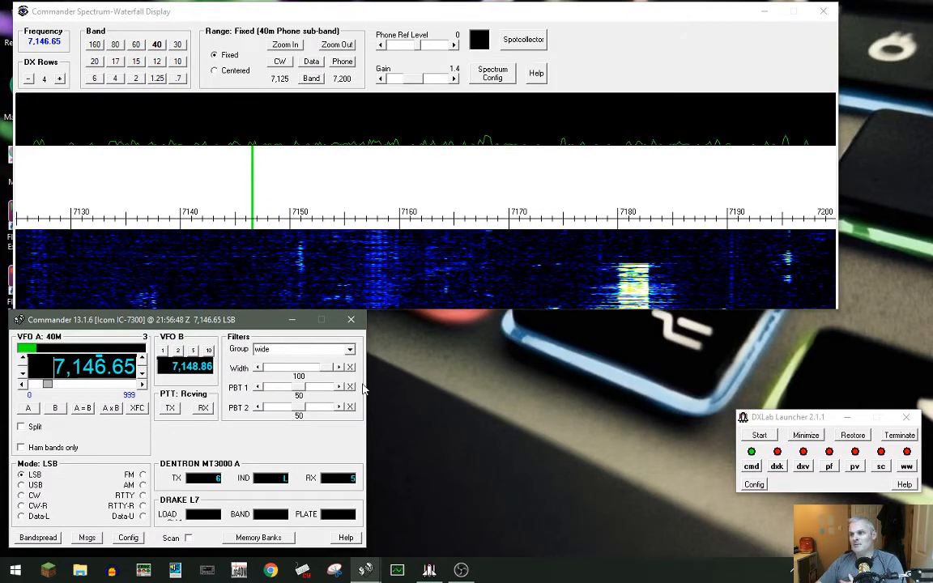
pyautogui.moveTo(368, 384); pyautogui.dragTo(510, 388)
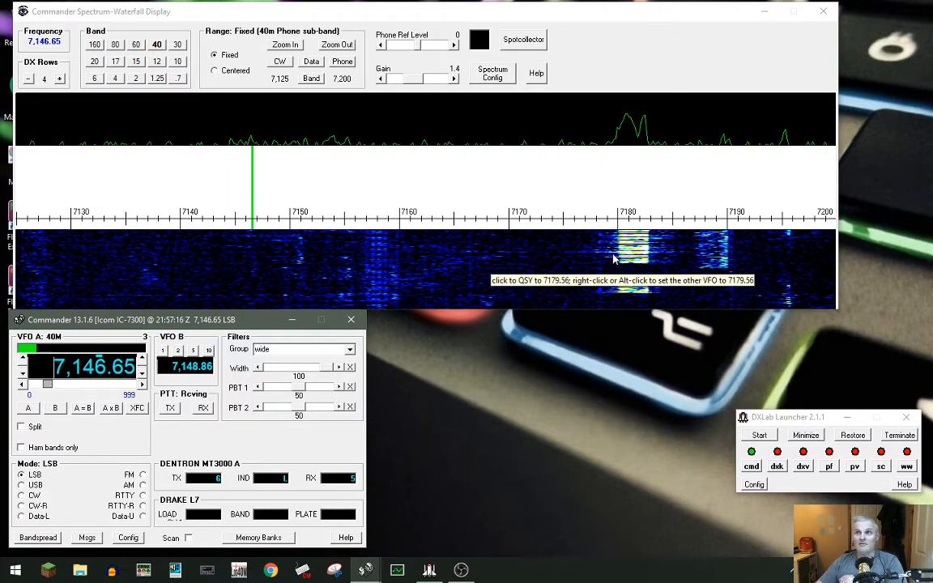
# - Reopen the Commander configuration to review the general radio settings, and close it without changing anything
pyautogui.click(126, 539)
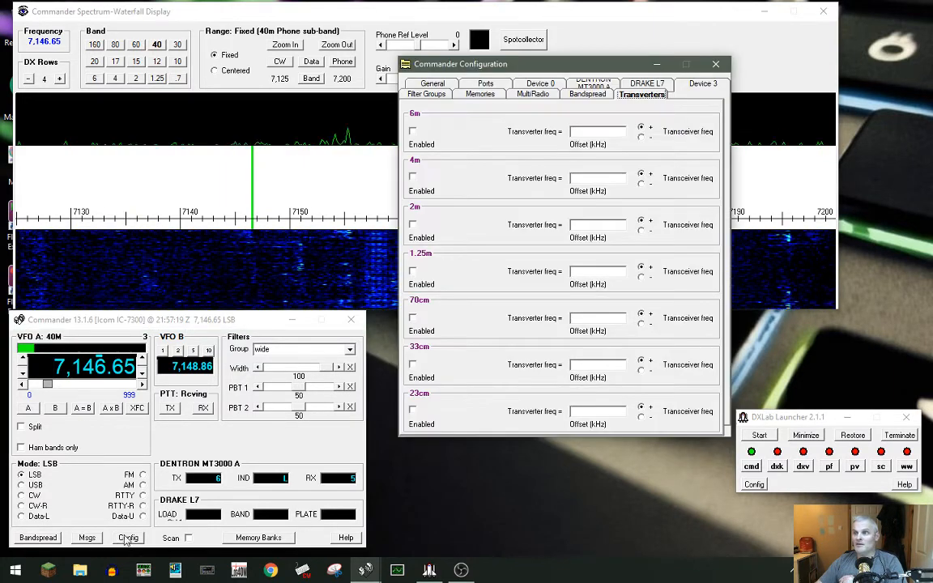
pyautogui.click(434, 86)
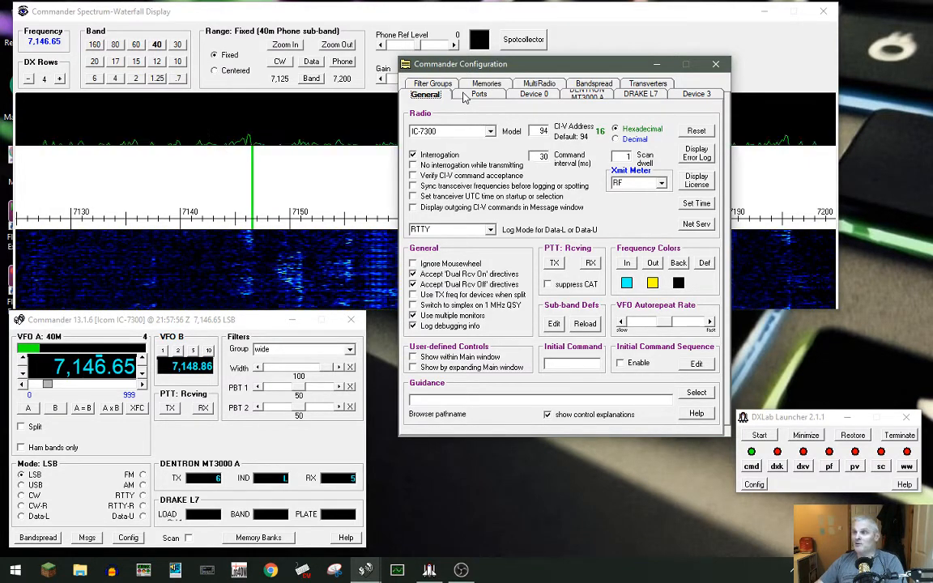
pyautogui.click(715, 66)
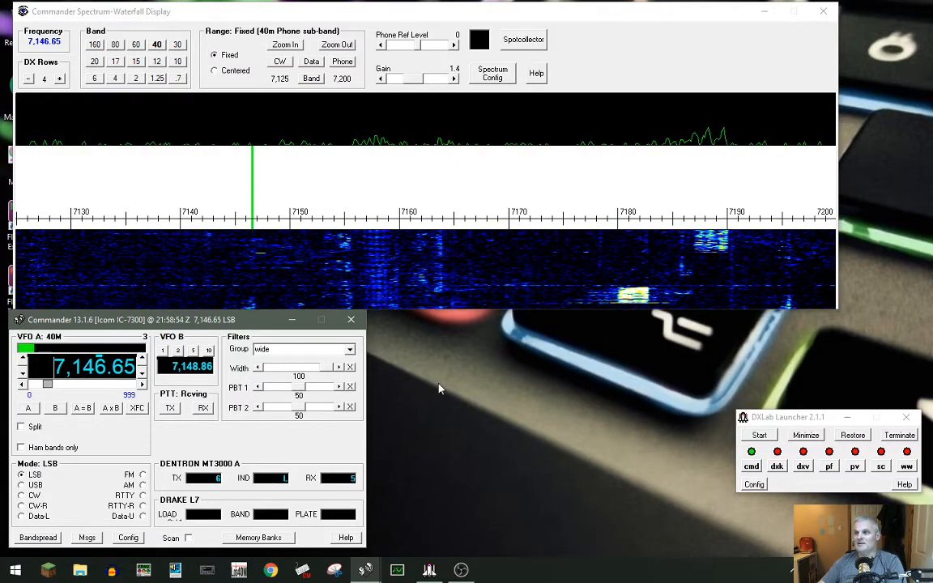
# - Bring up the DENTRON MT3000 A device settings in the Commander configuration once more, and close the window after reviewing them
pyautogui.click(128, 538)
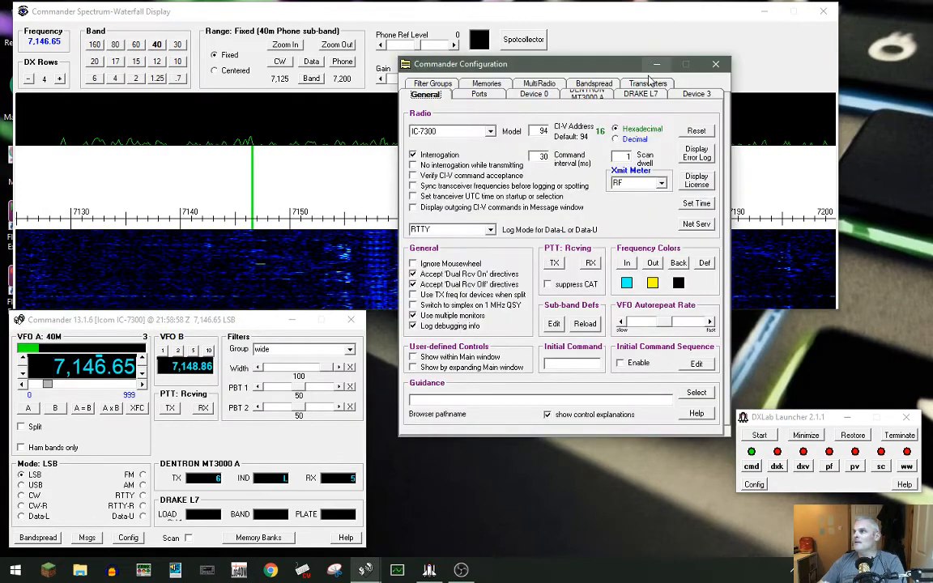
pyautogui.click(587, 94)
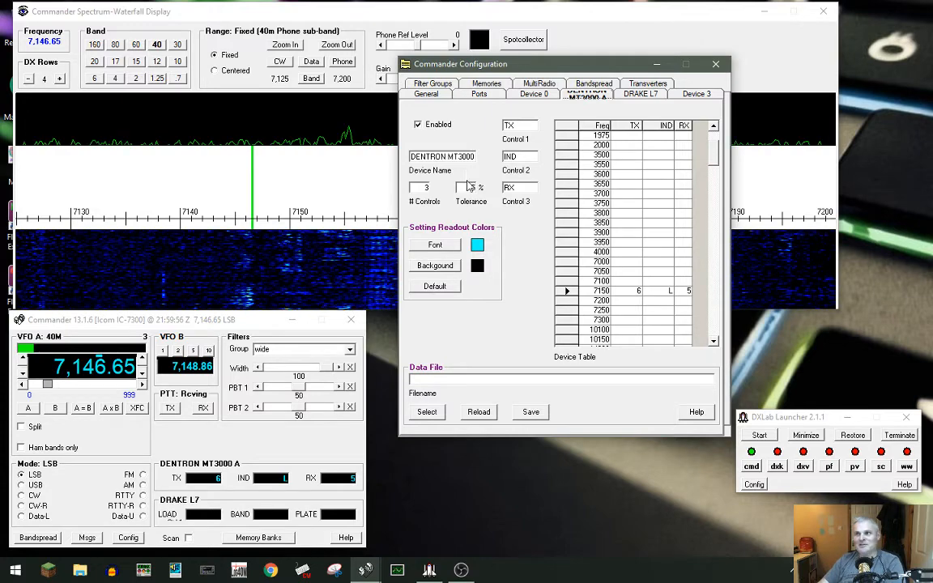
pyautogui.click(709, 69)
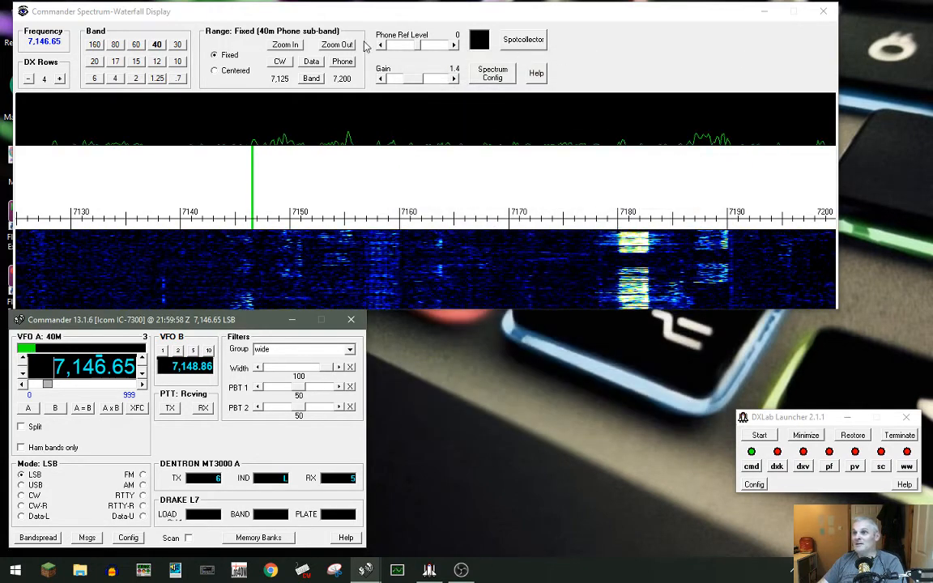